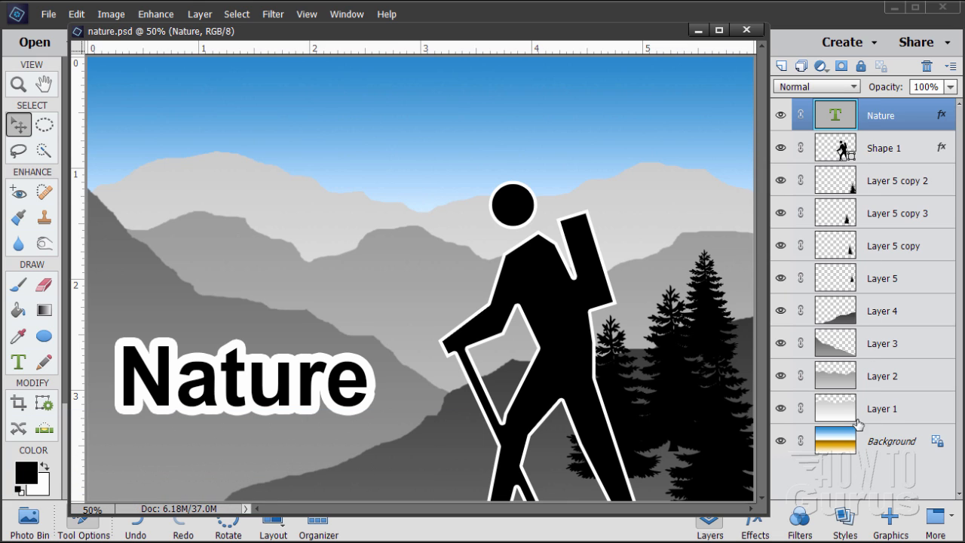
Close the finished nature.psd example document
drag(646, 38, 607, 13)
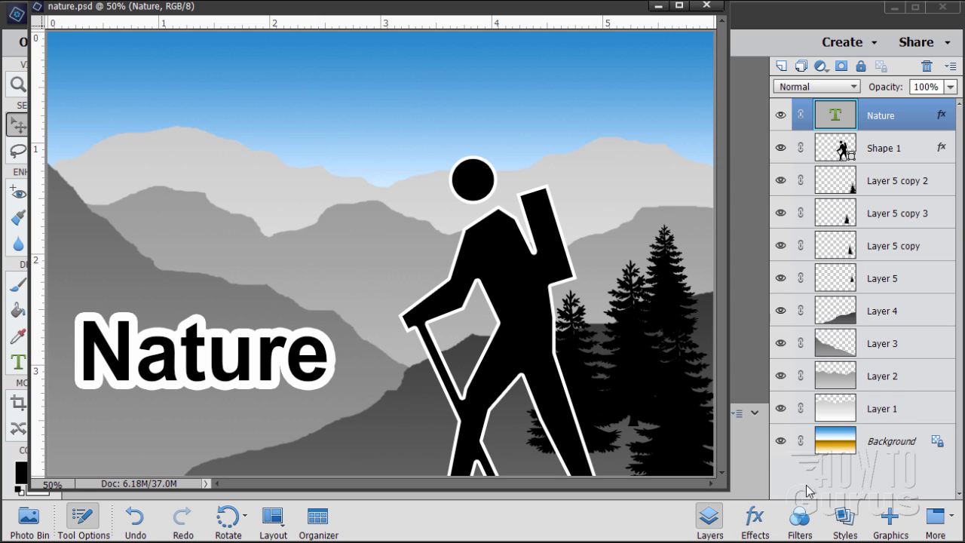
drag(592, 9, 605, 38)
click(721, 36)
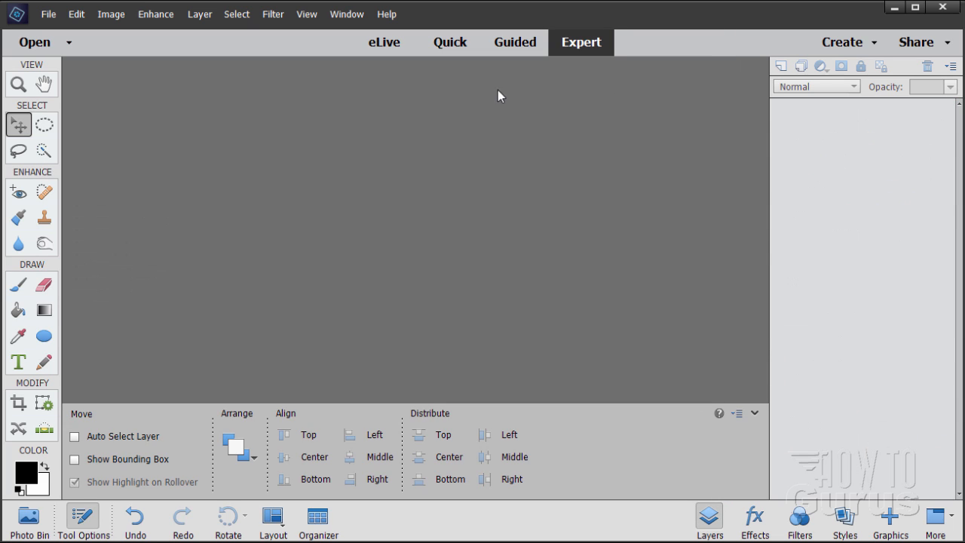
Create a blank white 6 x 4 inch RGB document at 300 pixels/inch and dock its window as a tab
click(48, 15)
mouse_move(69, 31)
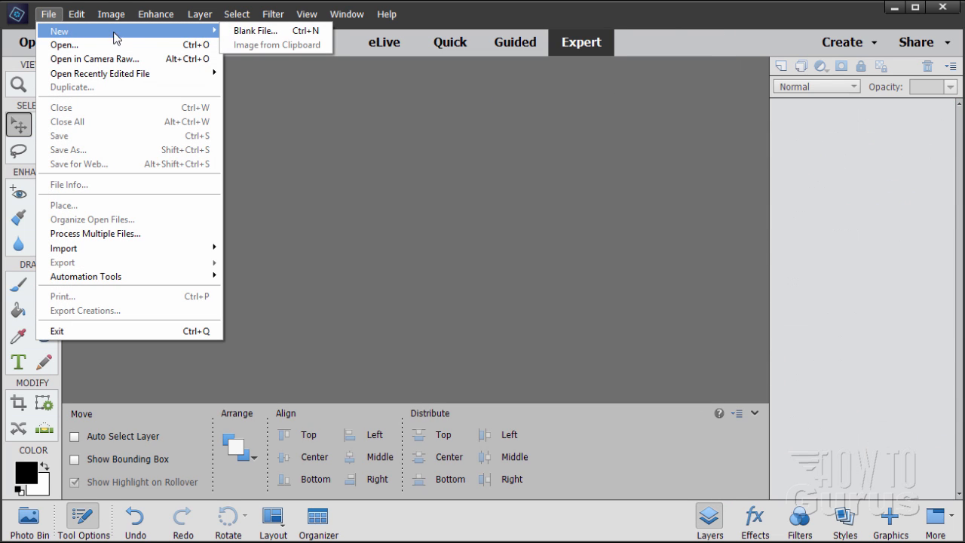
click(239, 31)
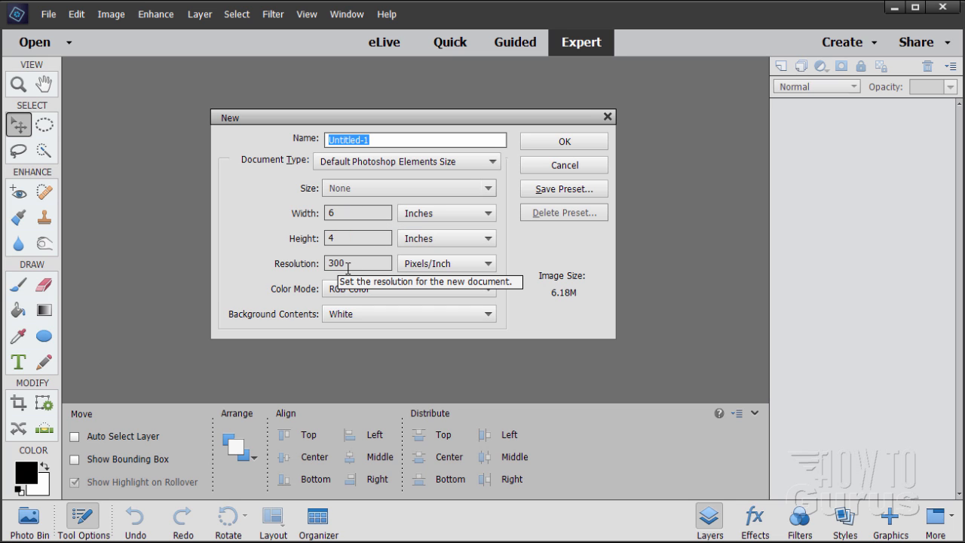
click(573, 142)
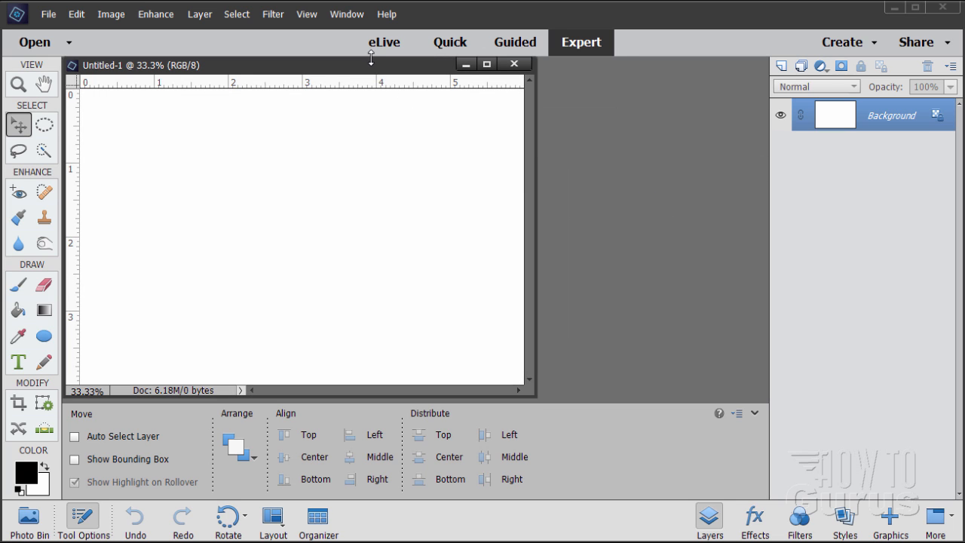
drag(371, 74, 419, 62)
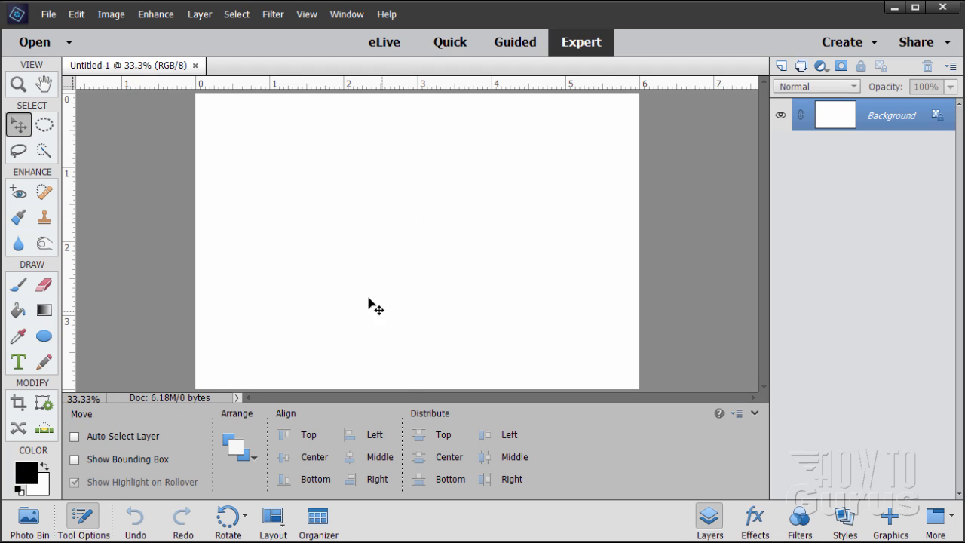
Fill the background with the Chrome preset as a linear gradient running straight down from the canvas's upper edge to its lower edge
click(43, 312)
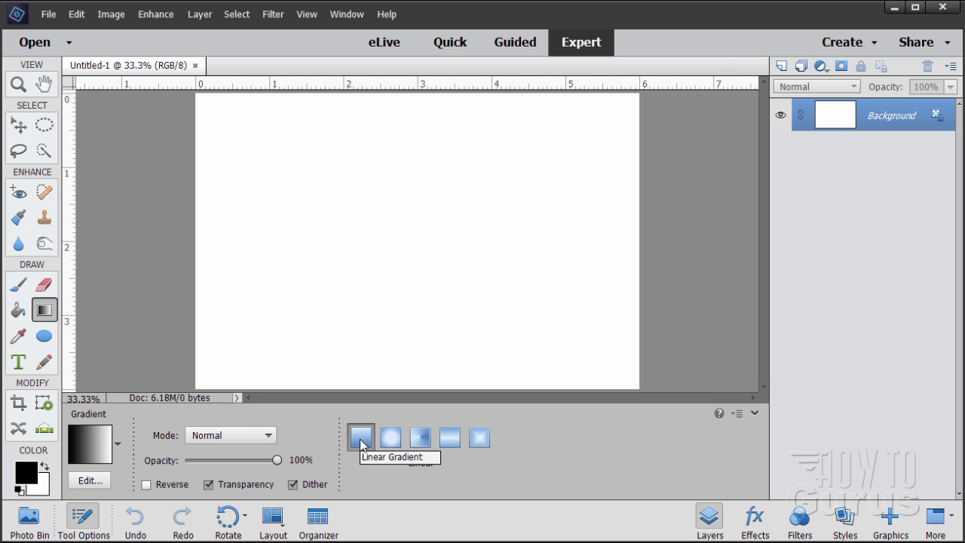
click(92, 446)
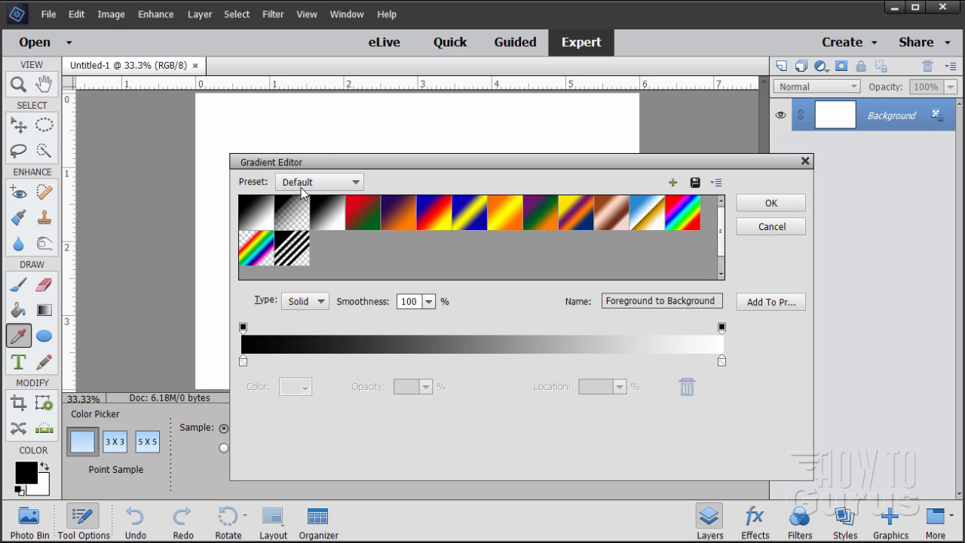
click(649, 218)
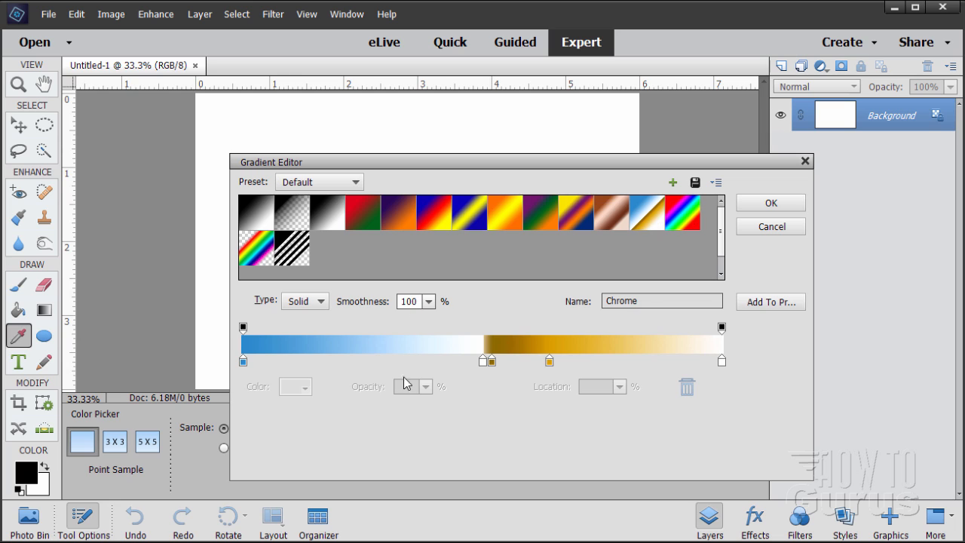
click(766, 205)
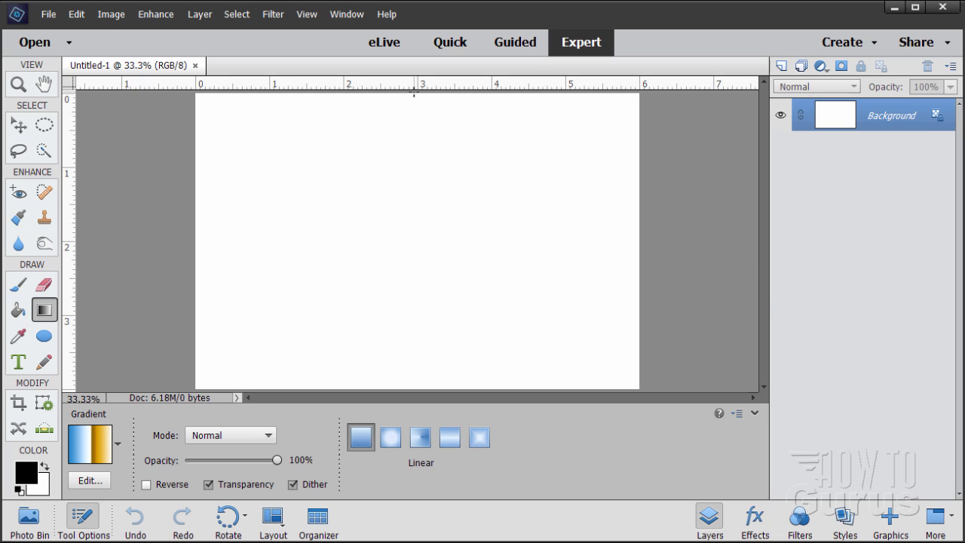
drag(414, 92, 417, 281)
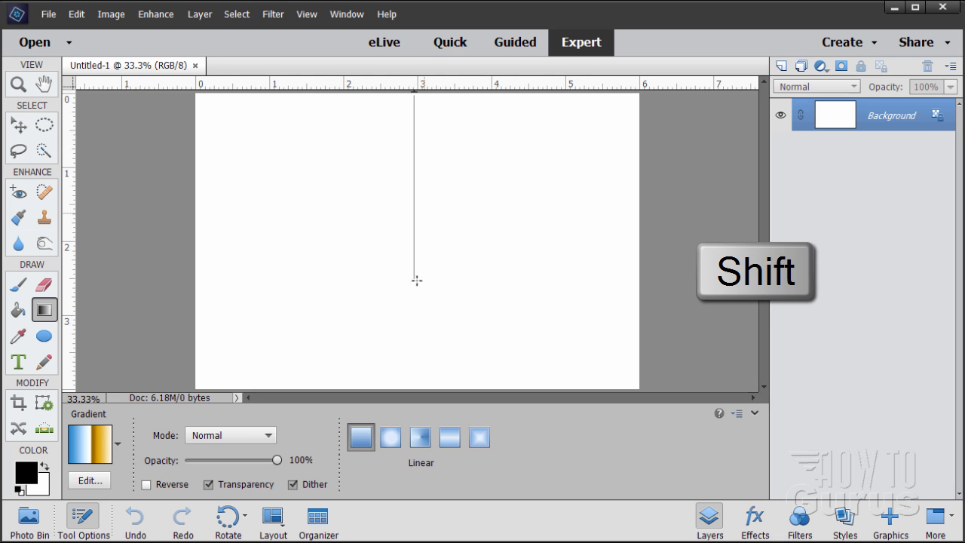
drag(421, 346, 422, 392)
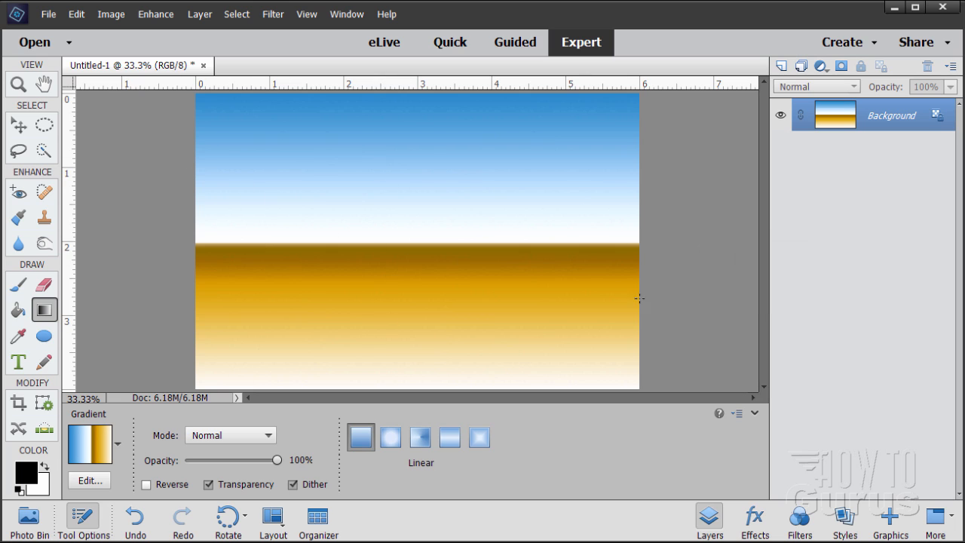
Add a new empty layer above the gradient background
click(22, 126)
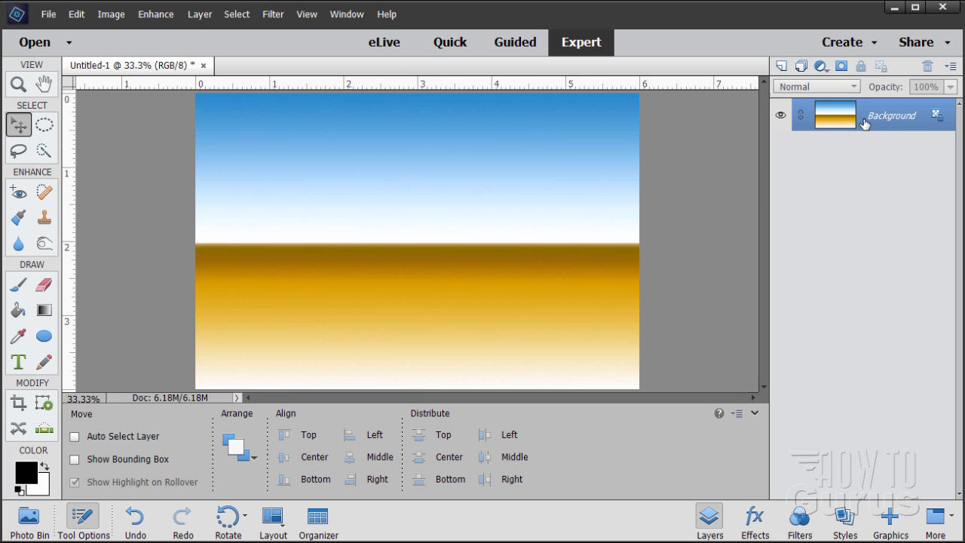
click(781, 68)
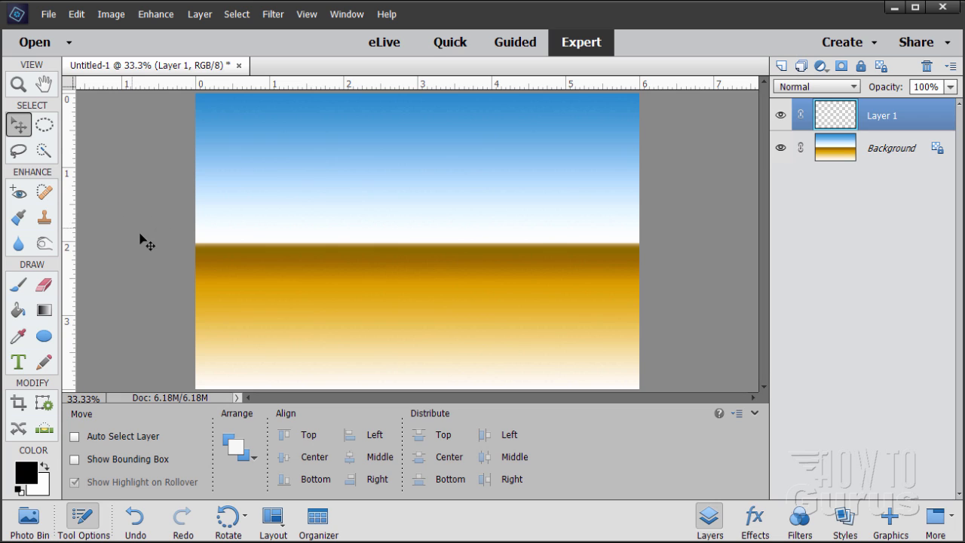
Compare the foreground color choices with Only Web Colors switched off and back on, keeping black
click(32, 476)
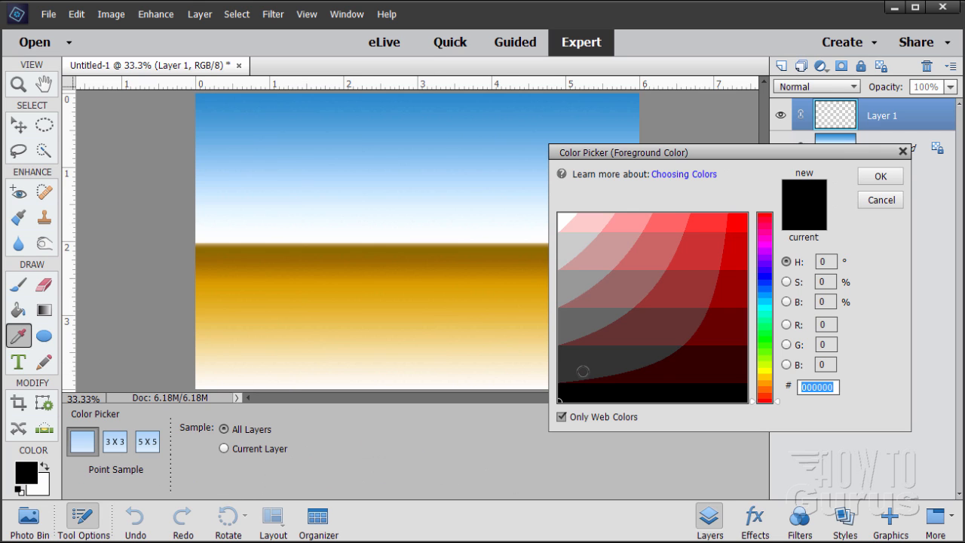
drag(685, 156, 487, 172)
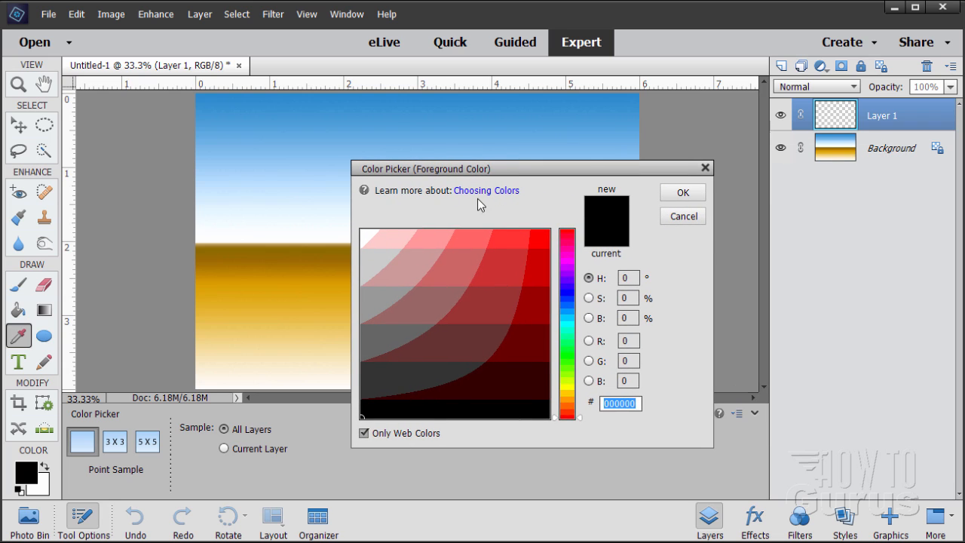
click(367, 435)
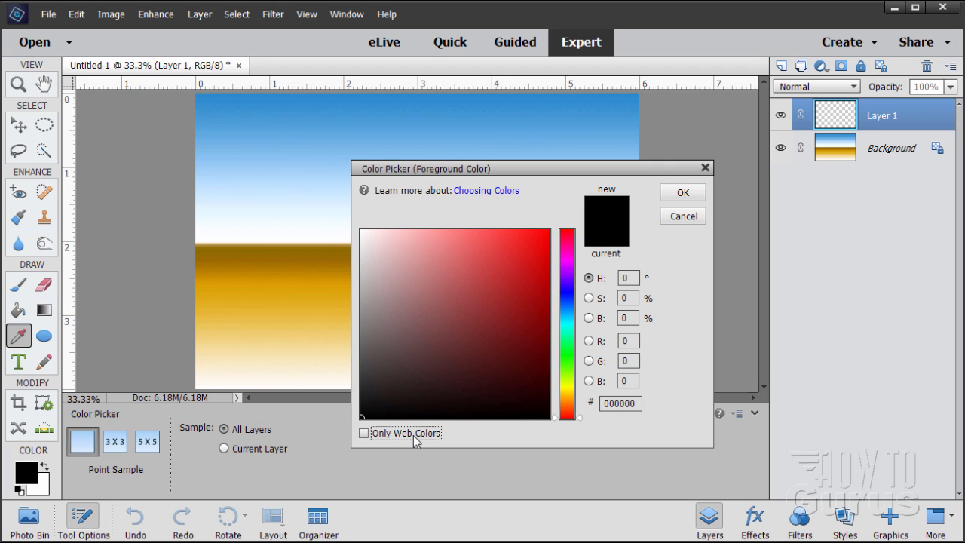
click(365, 435)
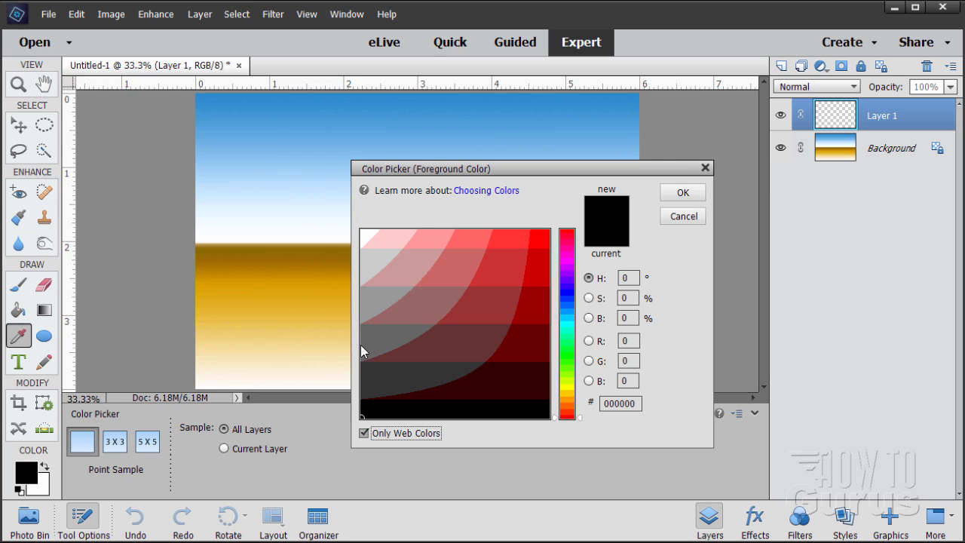
click(681, 193)
key(v)
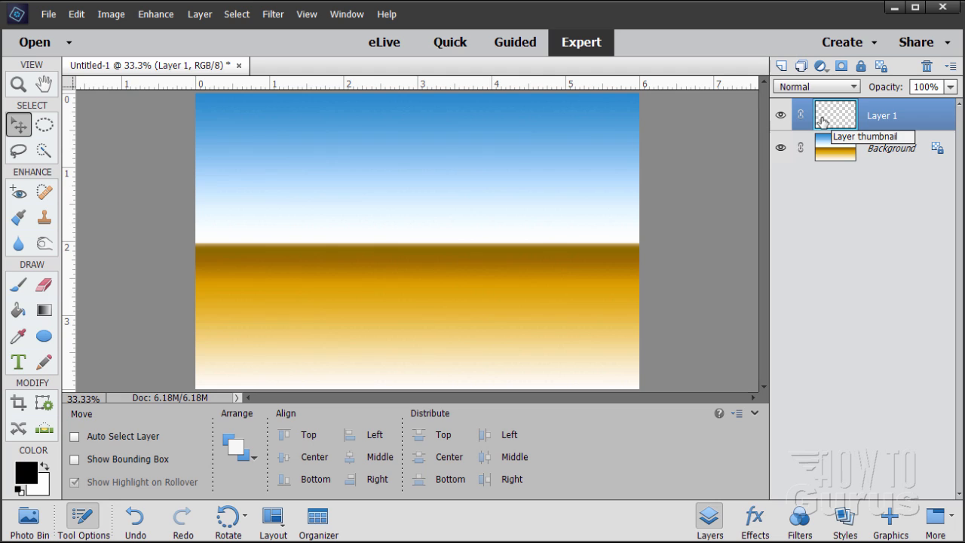
Draw a new freehand Lasso selection with a jagged mountain ridge across the full canvas, enclosing everything below it
click(19, 152)
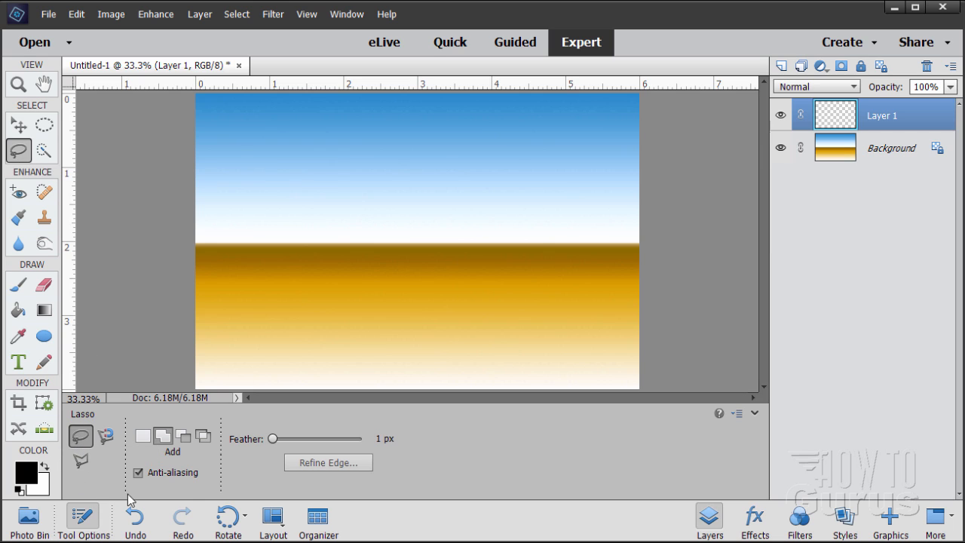
click(142, 437)
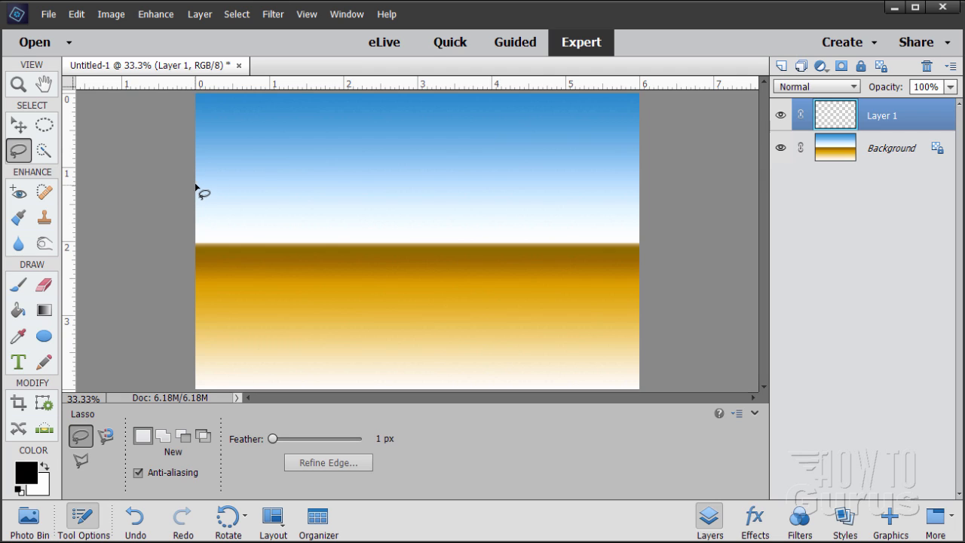
mouse_move(195, 188)
mouse_down()
mouse_move(246, 156)
mouse_move(306, 157)
mouse_move(416, 199)
mouse_move(488, 177)
mouse_move(540, 175)
mouse_move(594, 145)
mouse_move(664, 170)
mouse_move(654, 177)
mouse_move(662, 174)
mouse_move(675, 329)
mouse_move(668, 417)
mouse_move(398, 430)
mouse_move(188, 423)
mouse_move(169, 407)
mouse_move(166, 351)
mouse_move(181, 185)
mouse_up()
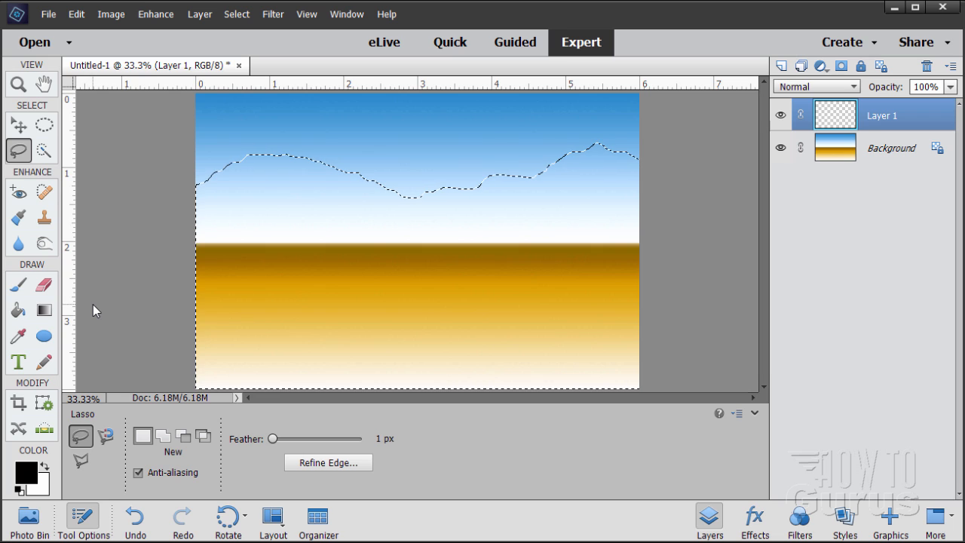
Set the foreground color to light gray cccccc and keep the background color white
click(33, 481)
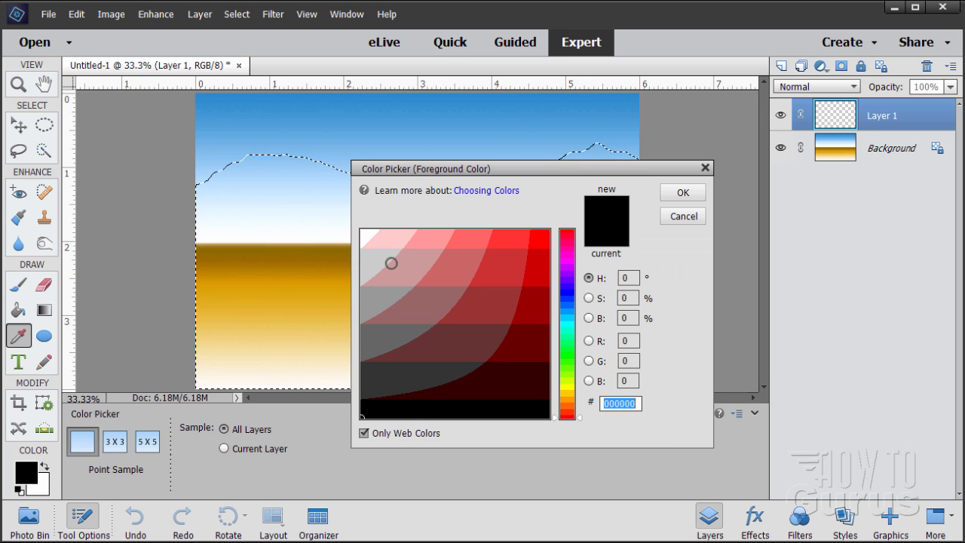
click(369, 263)
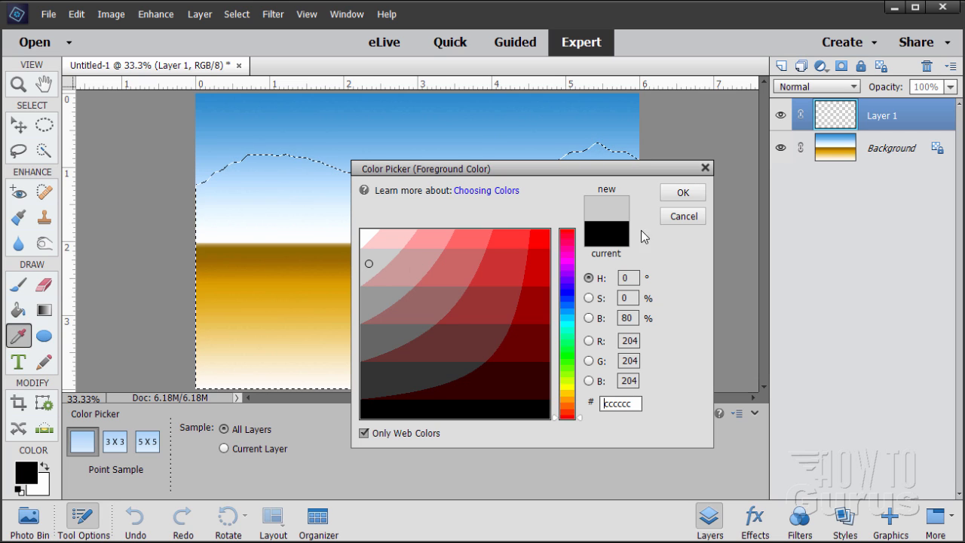
click(682, 192)
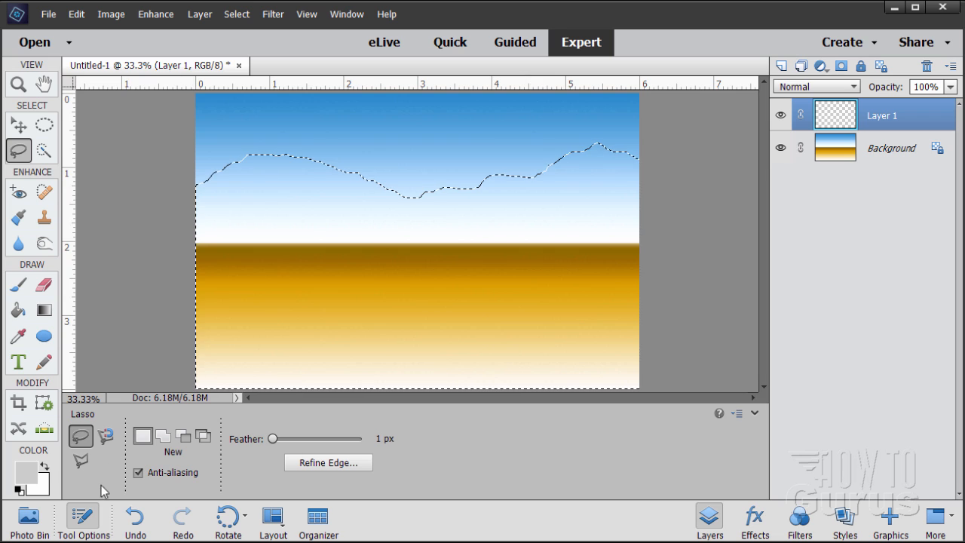
click(44, 495)
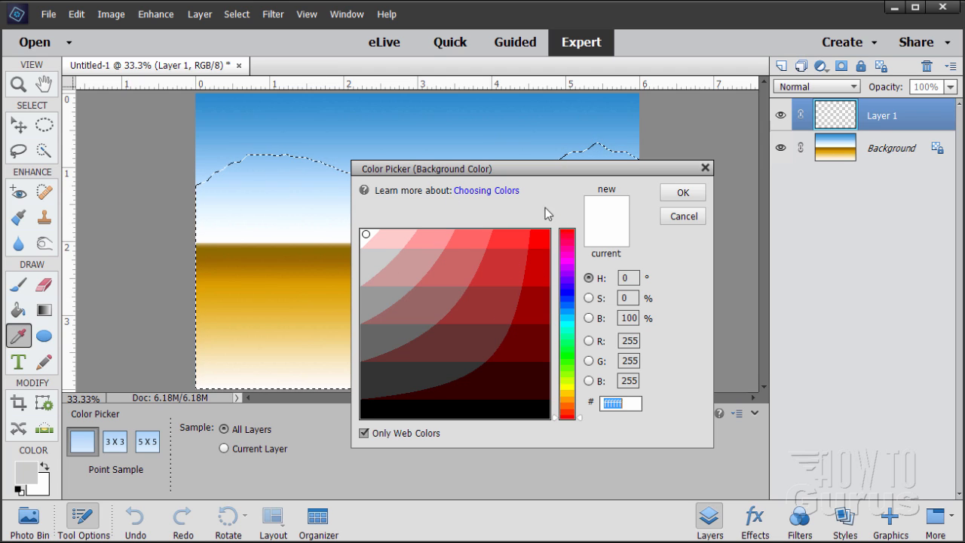
click(682, 192)
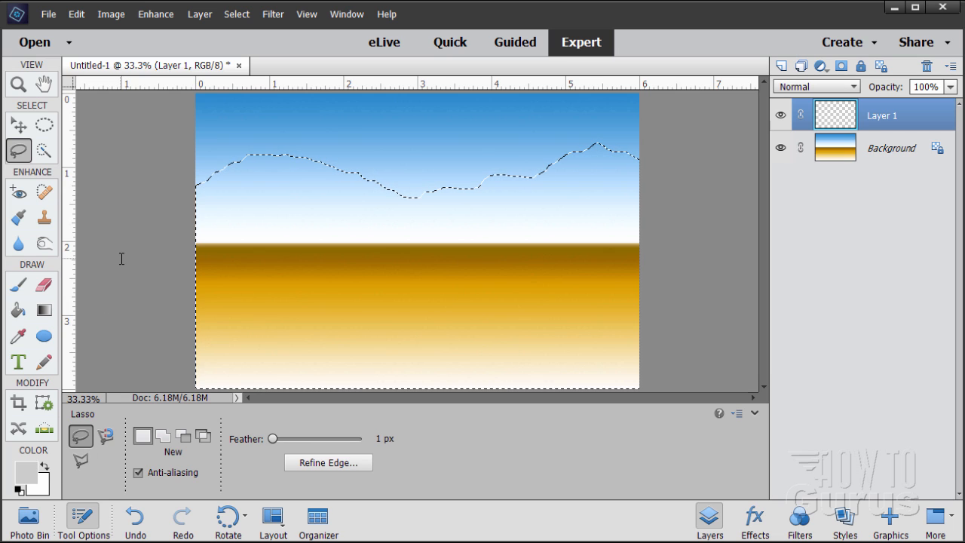
Fill the mountain selection on Layer 1 with a vertical linear Foreground to Background gradient from above the ridge to the canvas bottom, and deselect
click(44, 310)
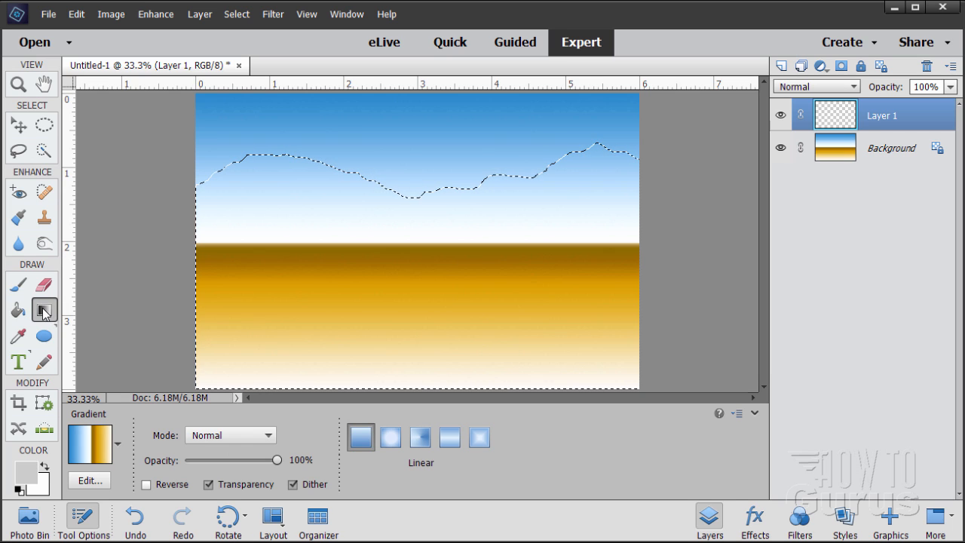
click(87, 455)
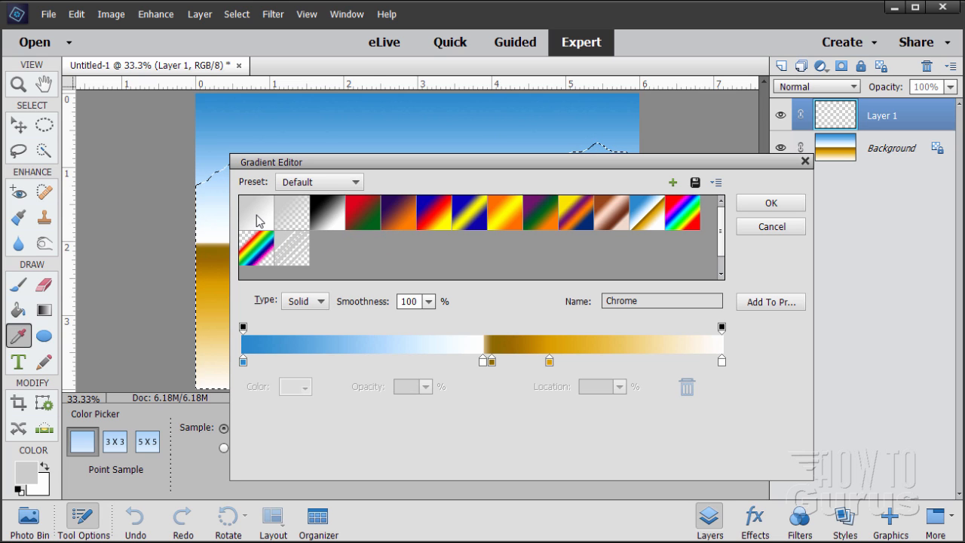
click(256, 218)
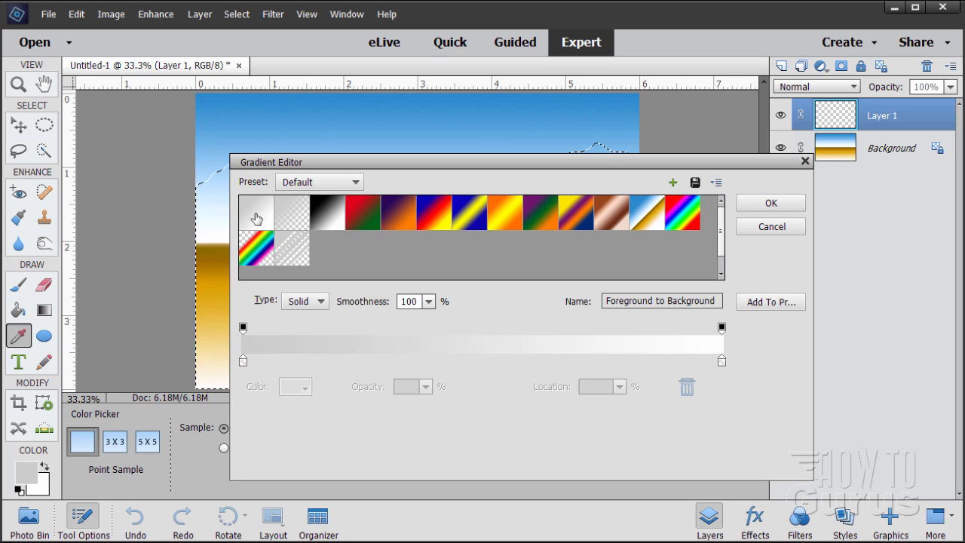
click(769, 204)
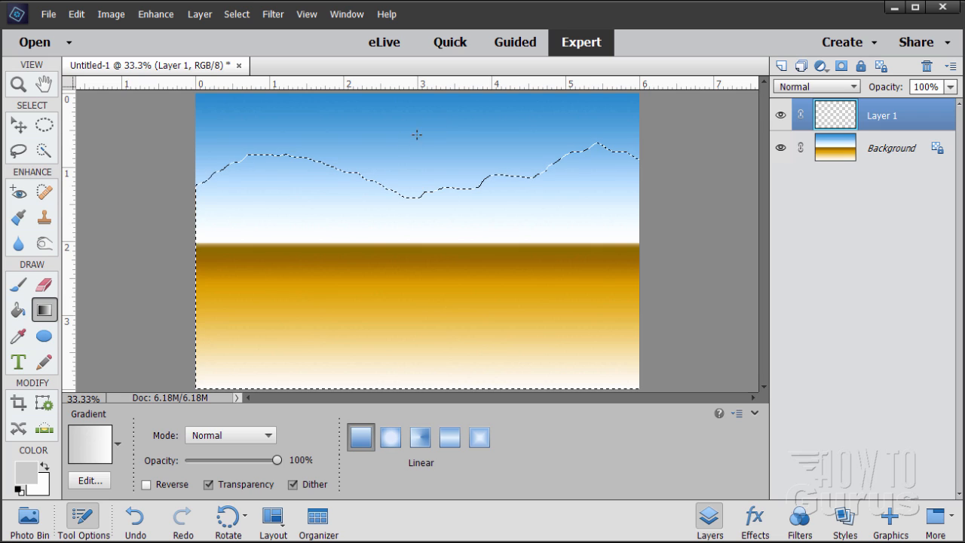
key(shift)
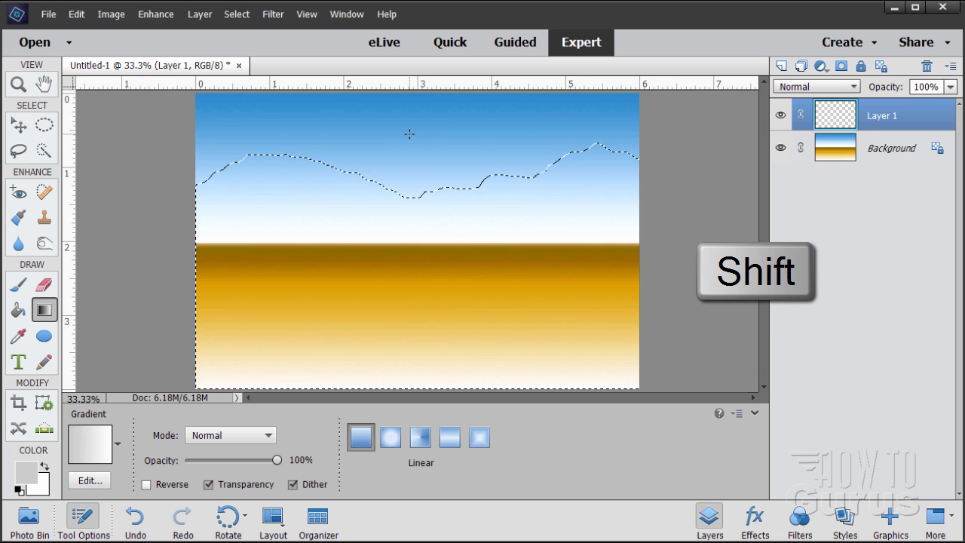
drag(410, 134, 420, 386)
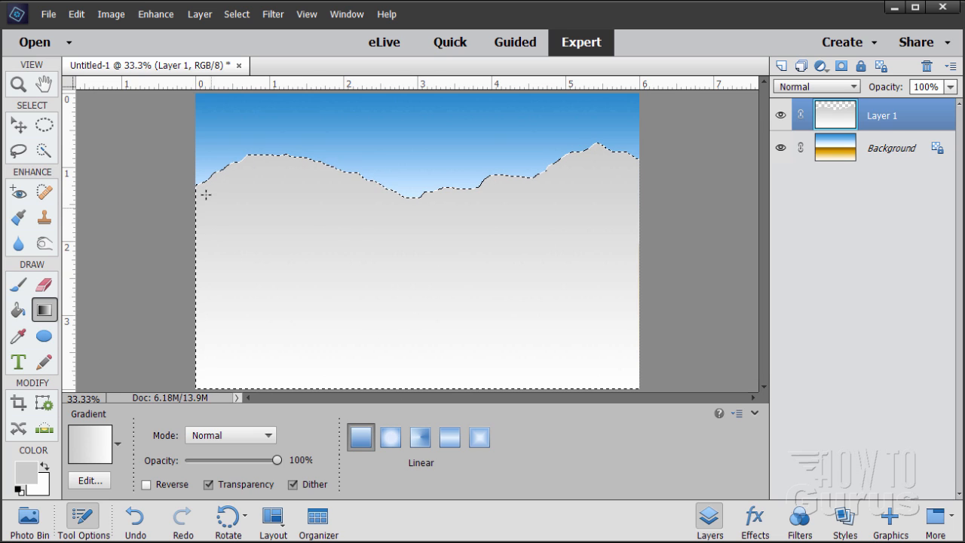
click(235, 14)
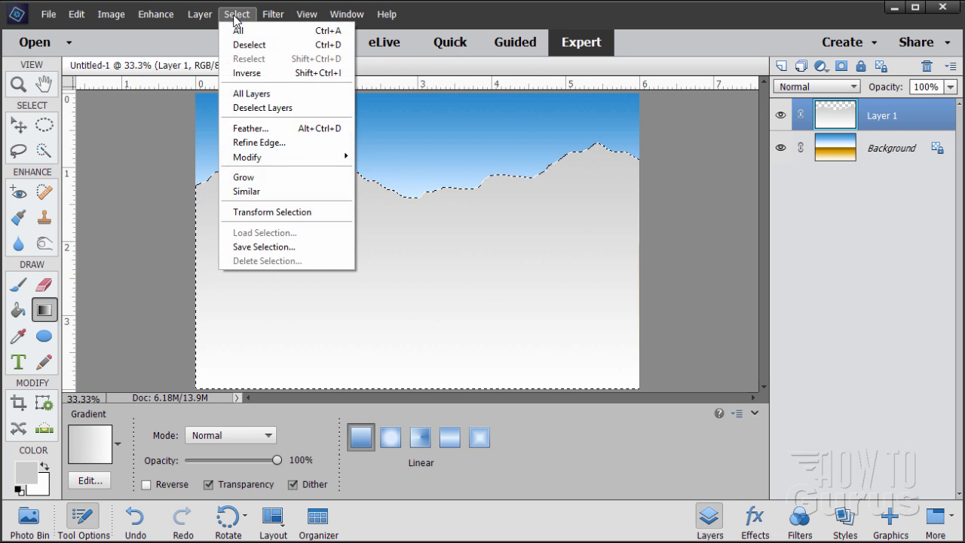
click(248, 45)
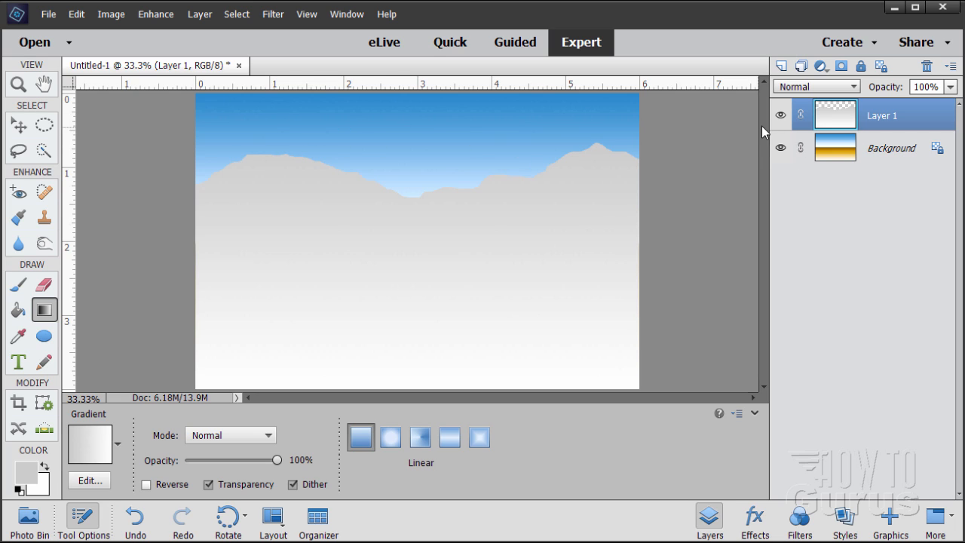
Add a new layer above Layer 1 and set the foreground color to gray 999999 and the background color to light gray cccccc
click(780, 67)
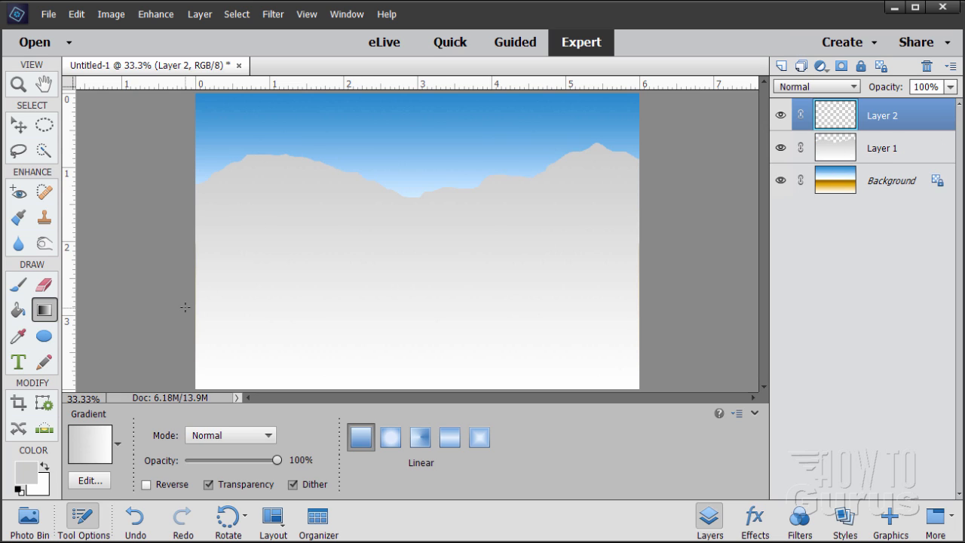
click(30, 473)
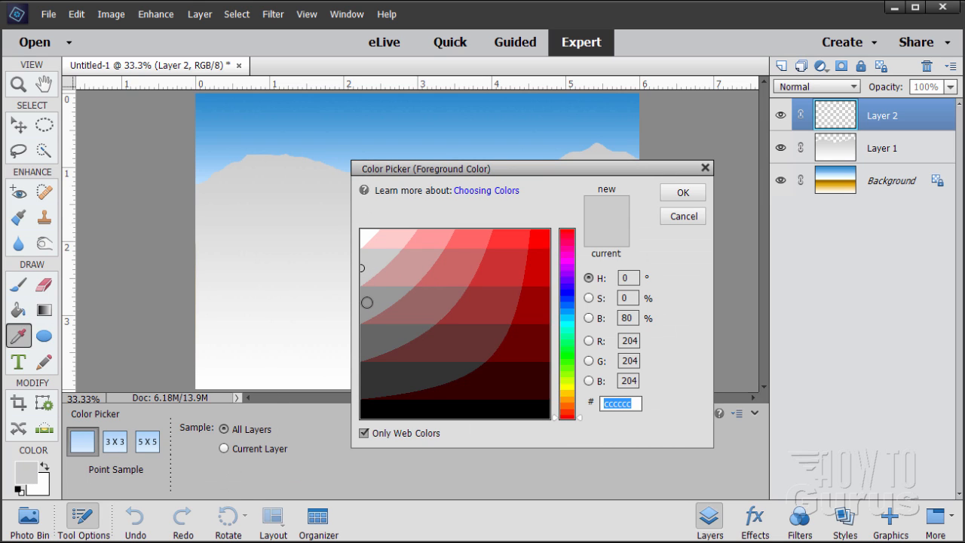
click(367, 303)
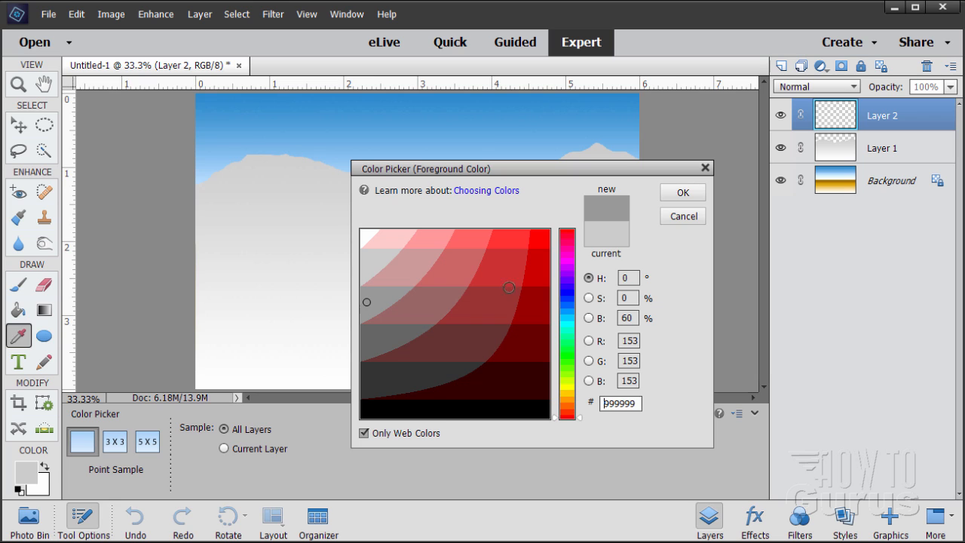
click(675, 193)
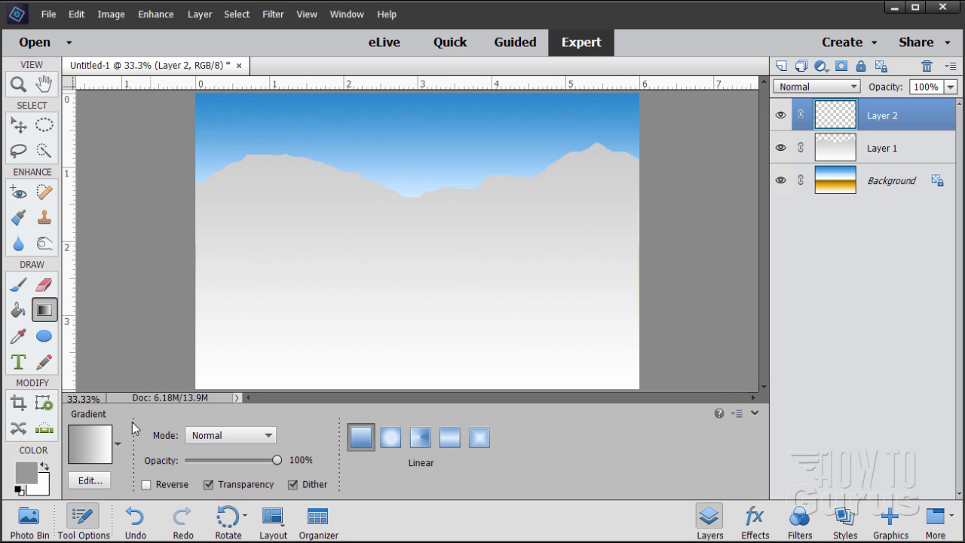
click(46, 492)
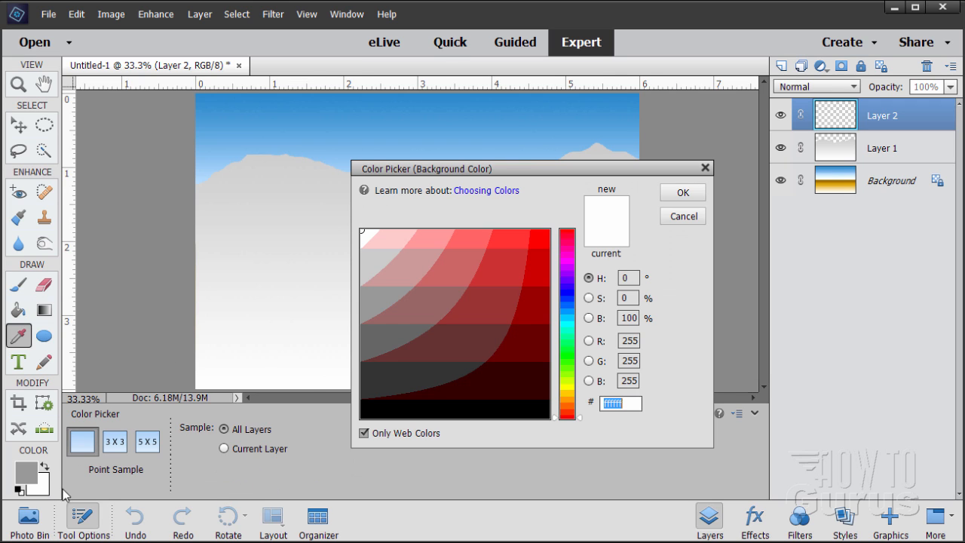
click(369, 262)
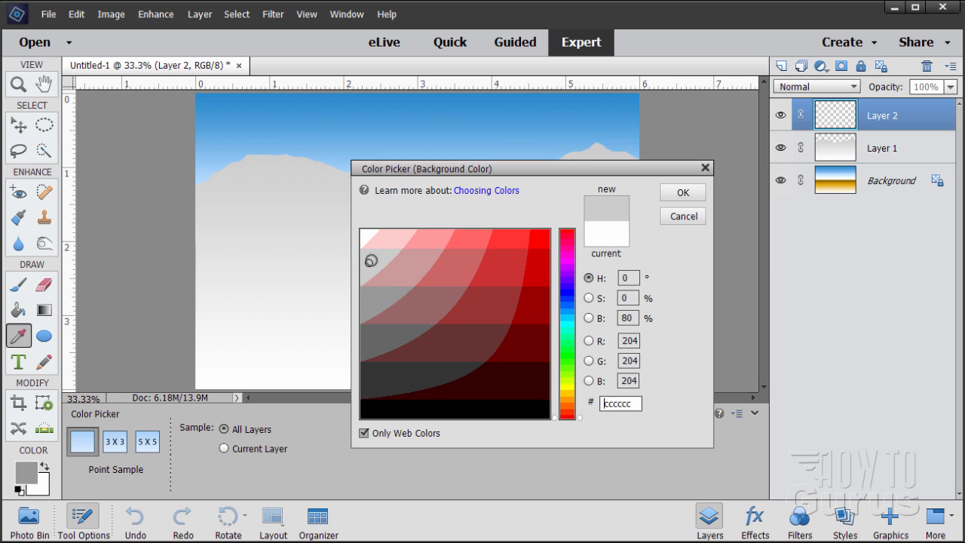
click(682, 193)
key(g)
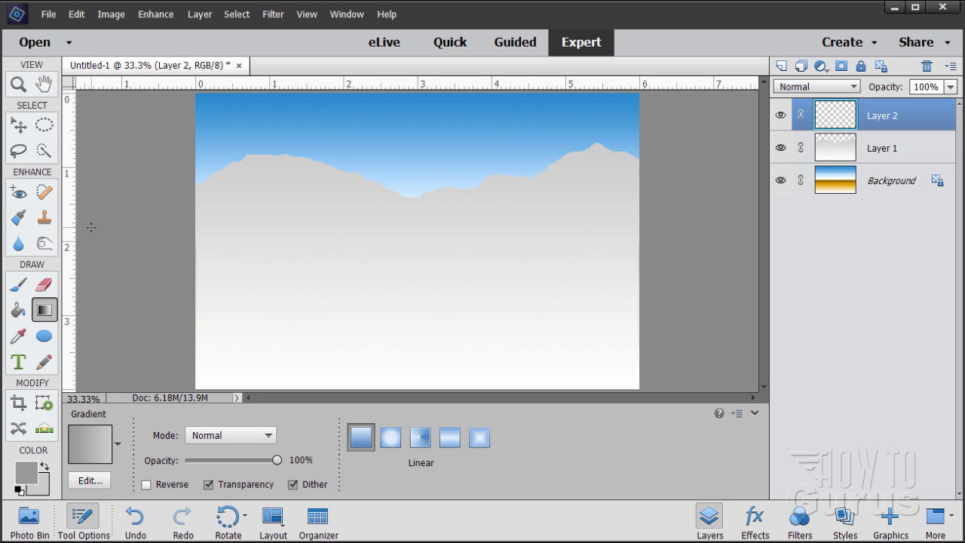
Lasso a second jagged ridge across the canvas below the first, fill it down to the canvas bottom with a vertical linear gradient on Layer 2, and deselect
click(19, 151)
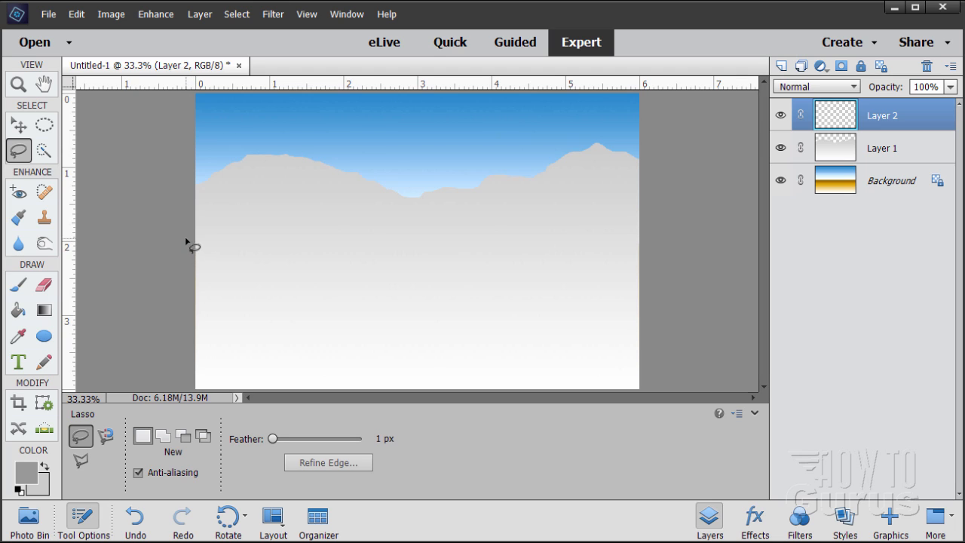
mouse_move(195, 235)
mouse_down()
mouse_move(254, 205)
mouse_move(317, 234)
mouse_move(360, 227)
mouse_move(395, 241)
mouse_move(430, 215)
mouse_move(463, 210)
mouse_move(554, 248)
mouse_move(613, 210)
mouse_move(645, 206)
mouse_move(663, 270)
mouse_move(651, 401)
mouse_move(458, 418)
mouse_move(195, 411)
mouse_move(183, 397)
mouse_move(187, 222)
mouse_up()
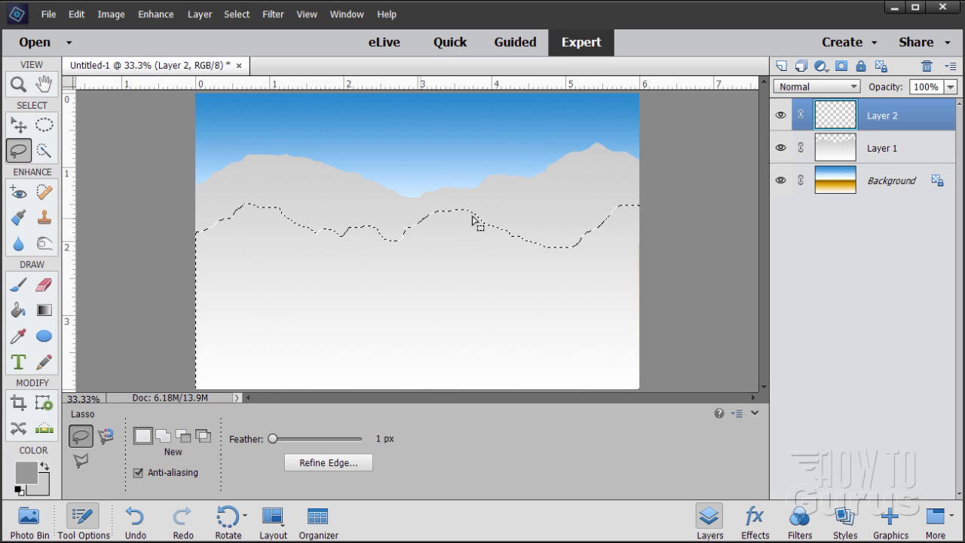
click(44, 310)
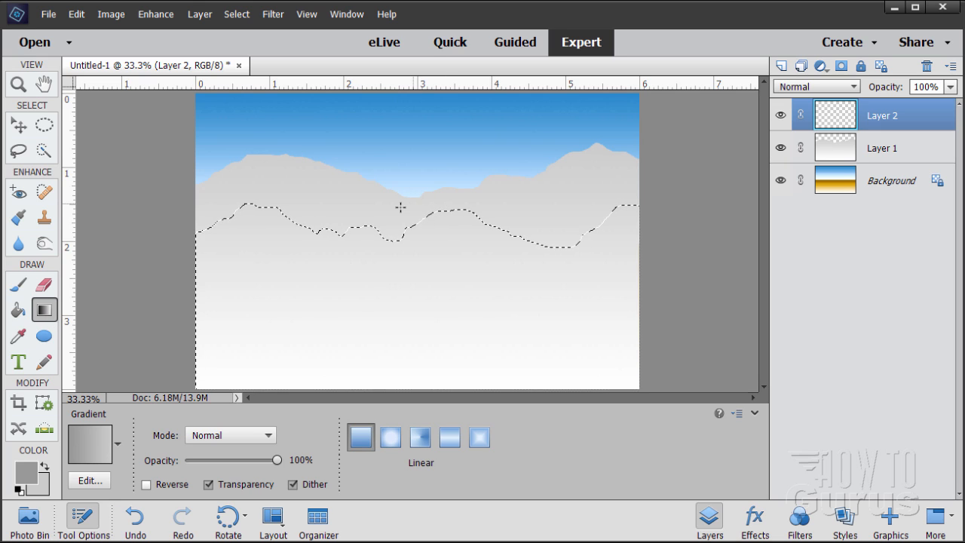
key(shift)
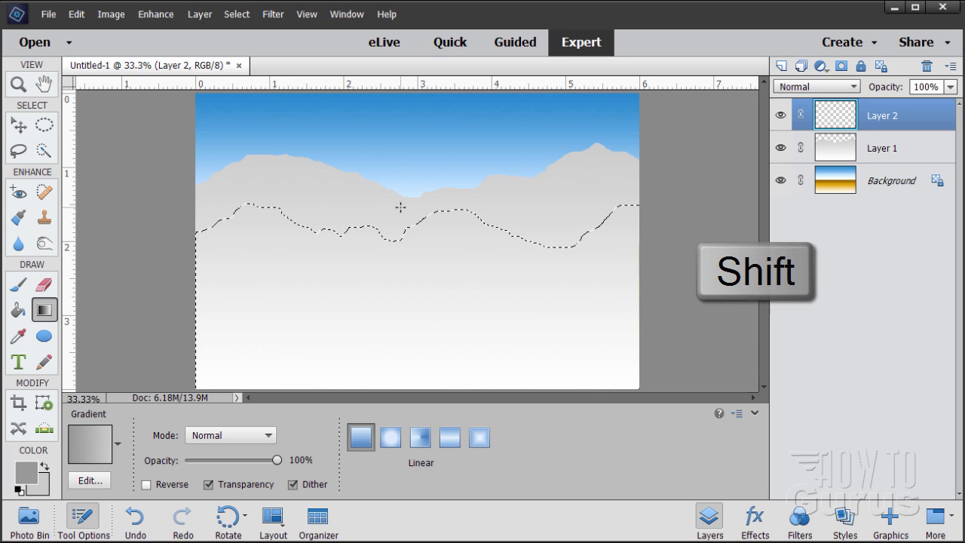
drag(400, 207, 400, 332)
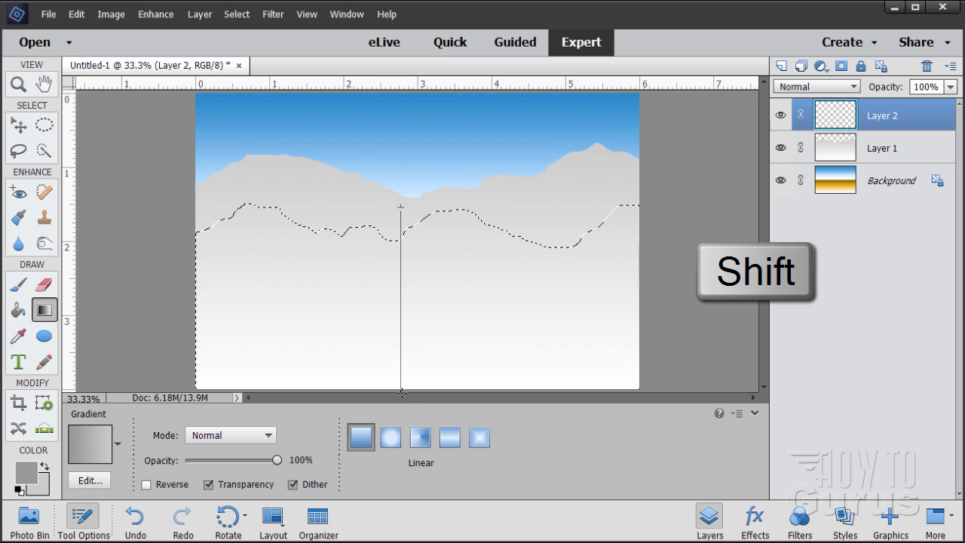
drag(401, 392, 401, 392)
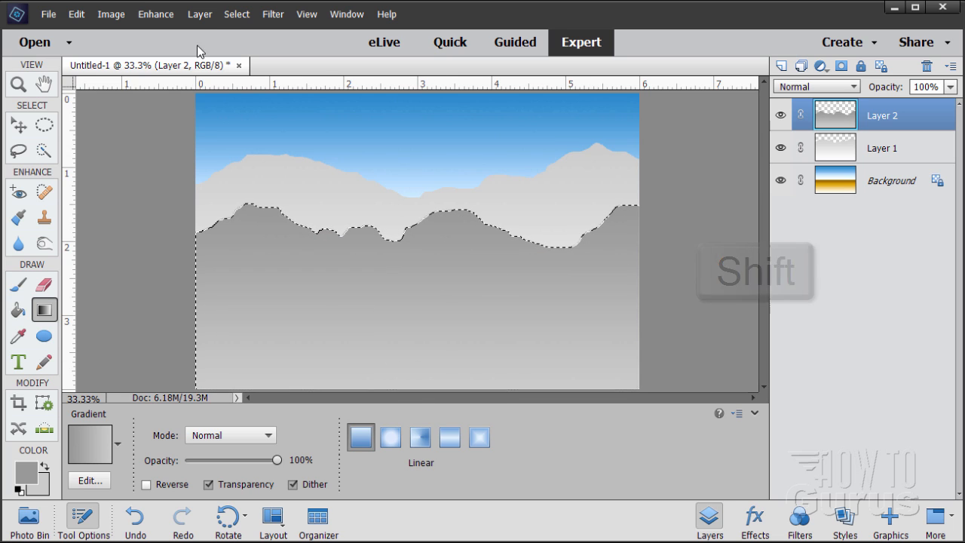
click(237, 14)
click(242, 47)
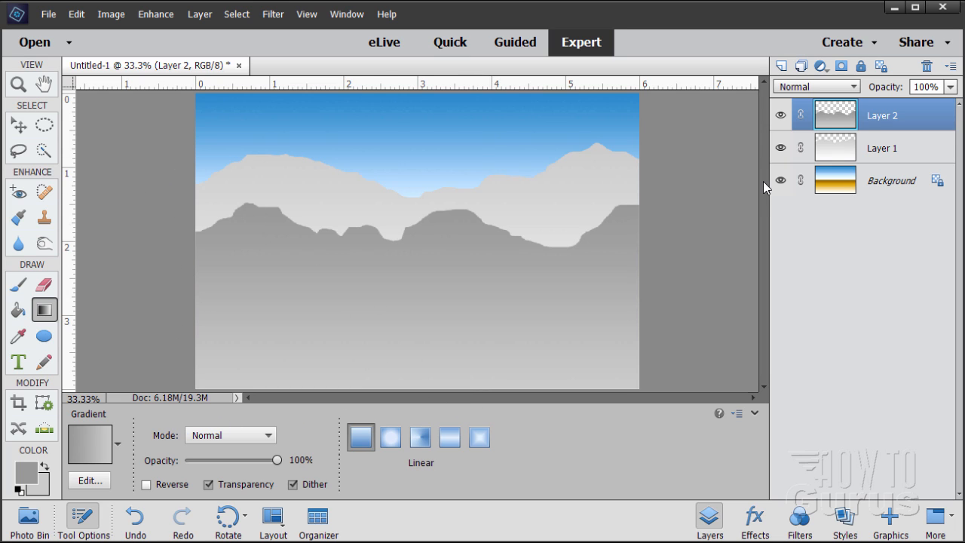
Add a new layer above Layer 2 and set the foreground color to dark gray 666666 and the background color to 999999
click(781, 66)
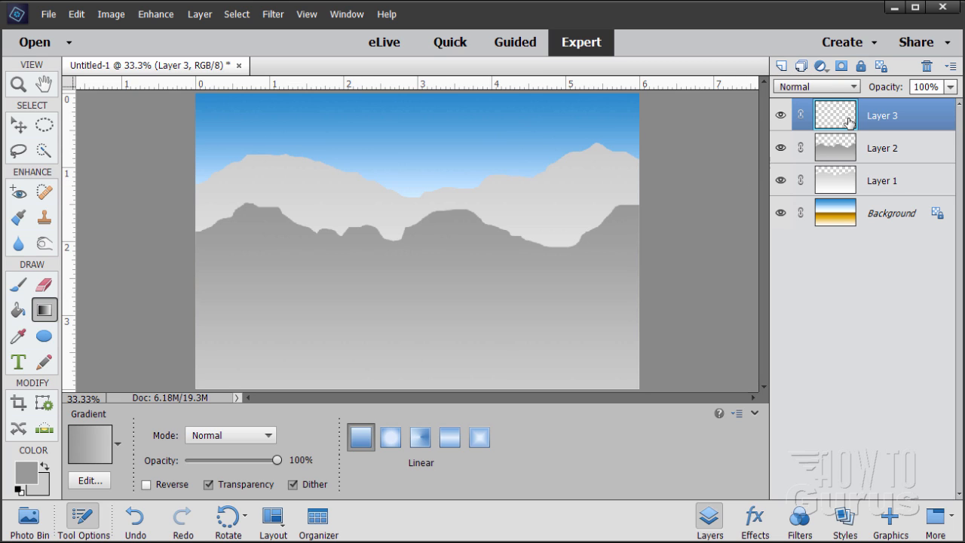
click(27, 473)
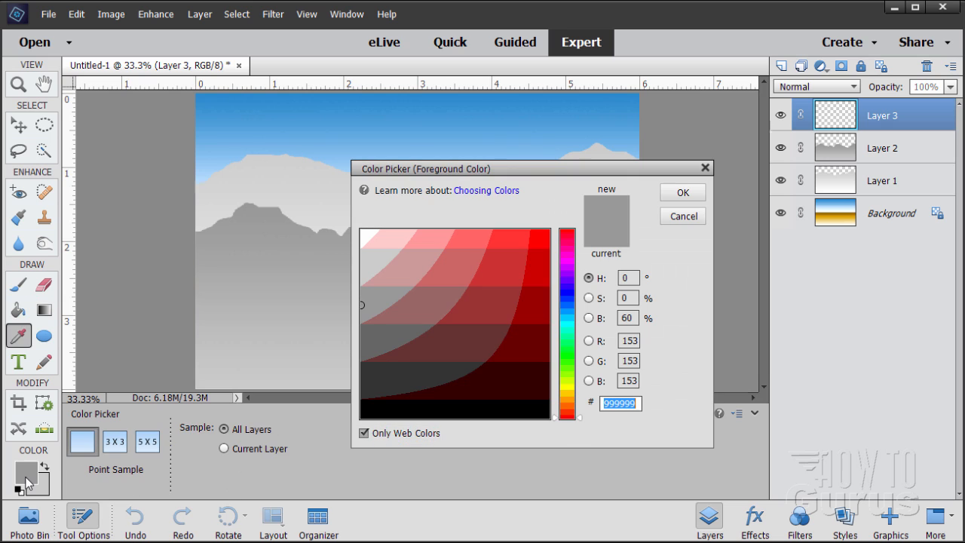
click(369, 346)
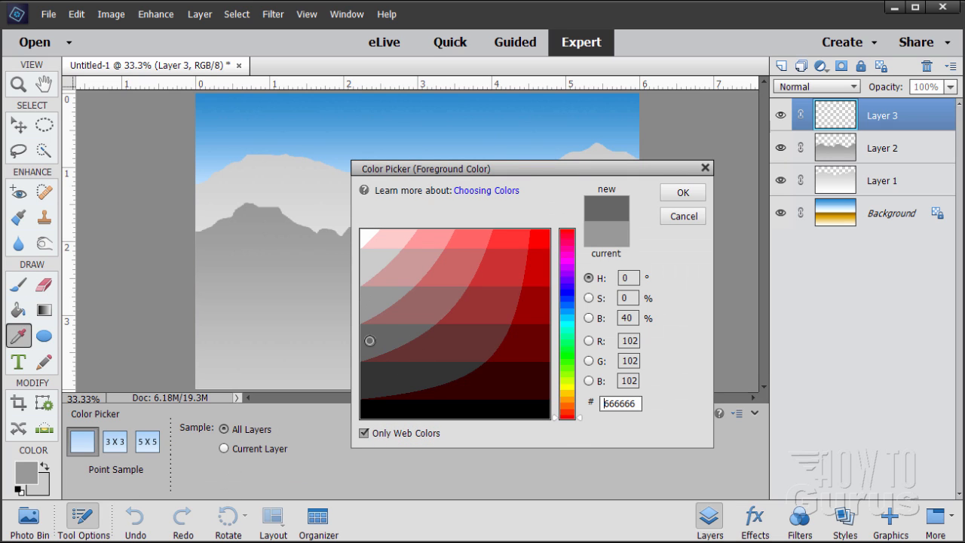
click(682, 192)
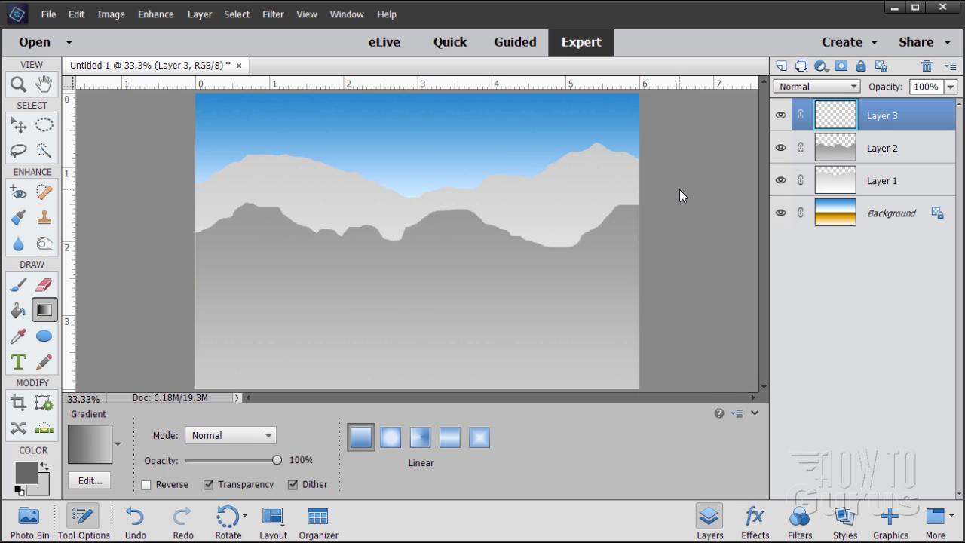
click(44, 482)
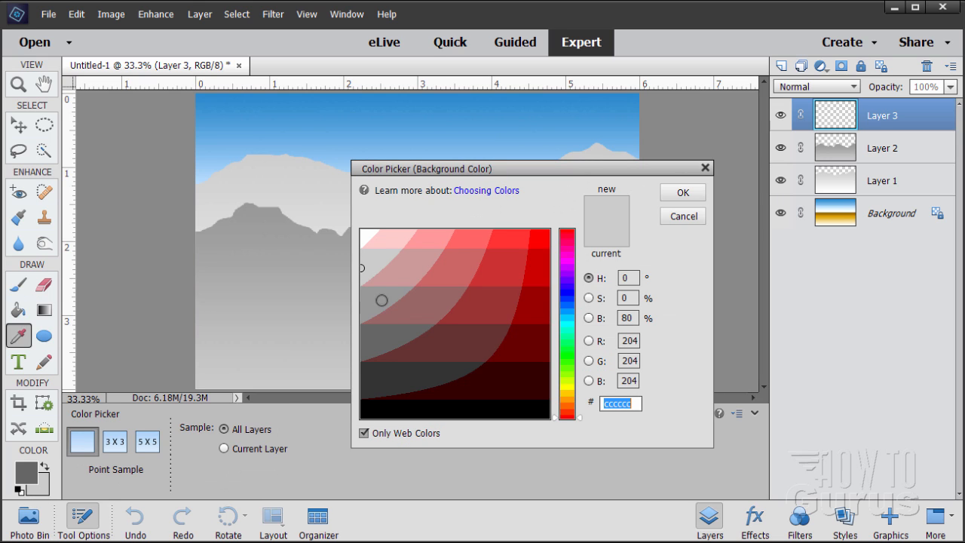
click(370, 303)
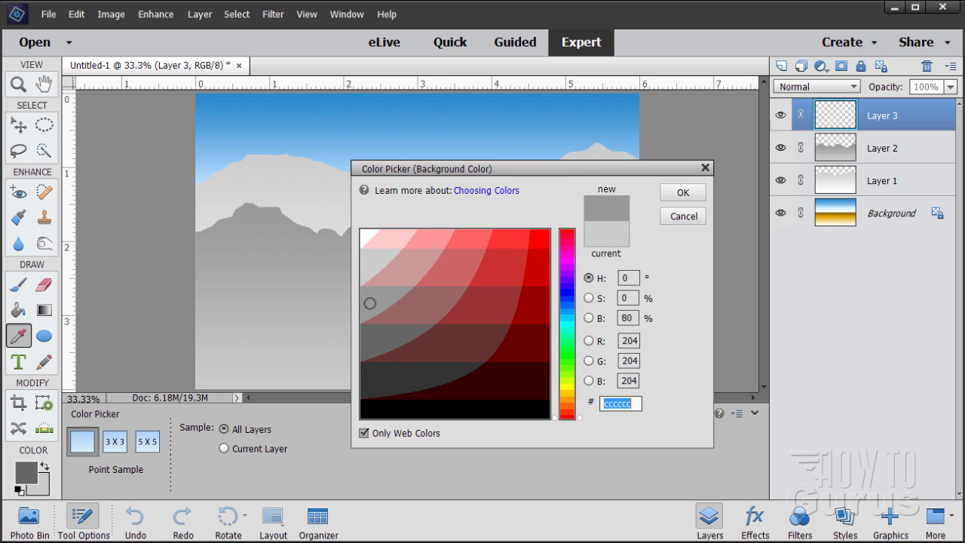
click(682, 192)
key(g)
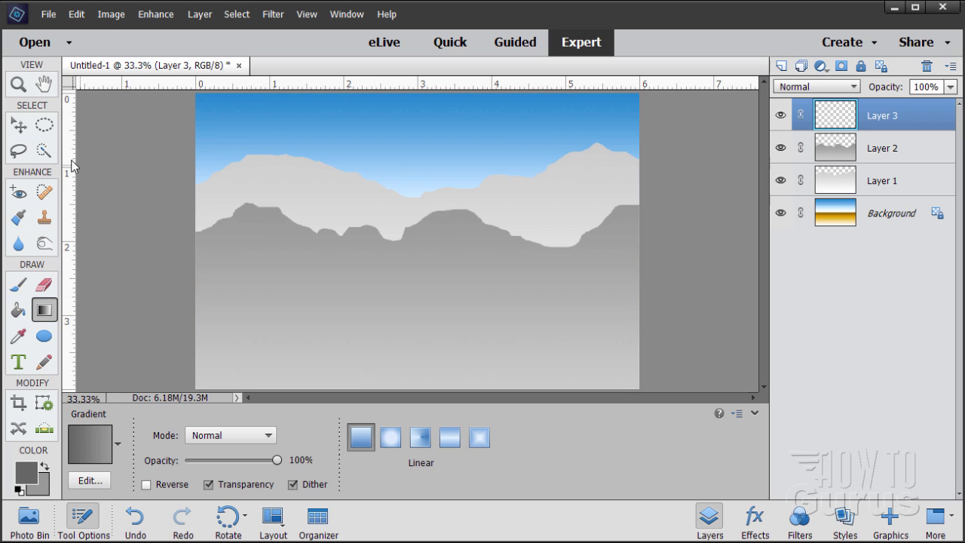
Lasso a rugged slope descending from the canvas's left edge to its bottom, fill it with a vertical linear gradient on Layer 3, and deselect
click(20, 151)
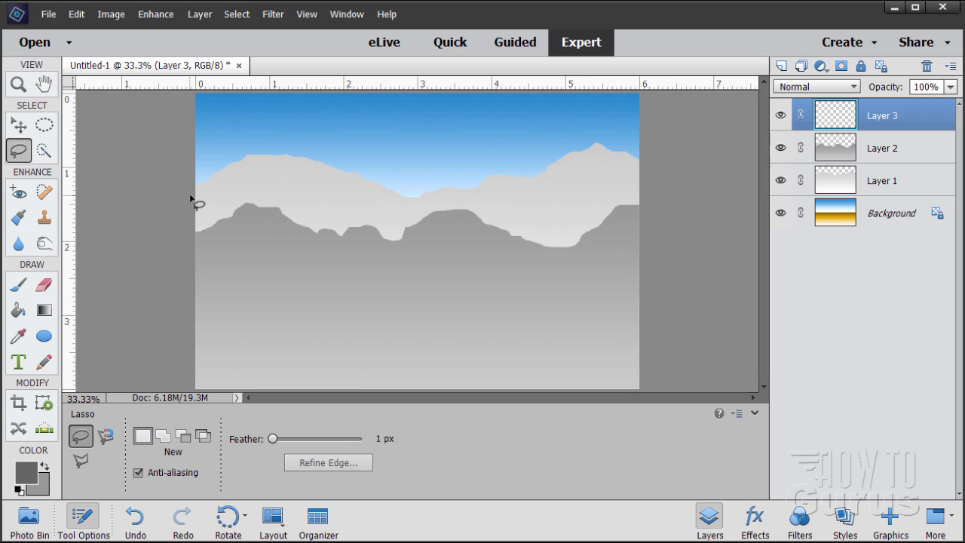
mouse_move(191, 199)
mouse_down()
mouse_move(301, 282)
mouse_move(406, 323)
mouse_move(457, 357)
mouse_move(509, 368)
mouse_move(564, 404)
mouse_move(181, 416)
mouse_move(168, 197)
mouse_up()
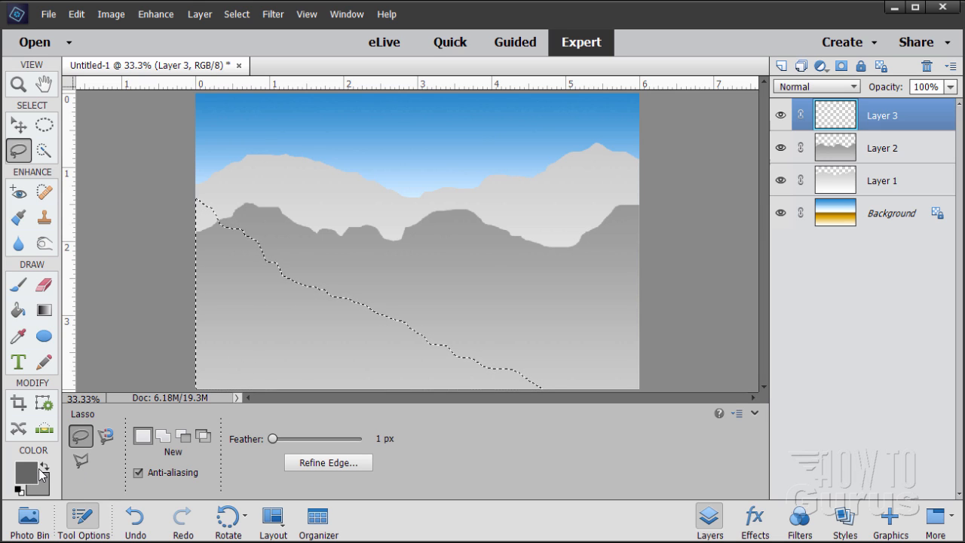
click(43, 310)
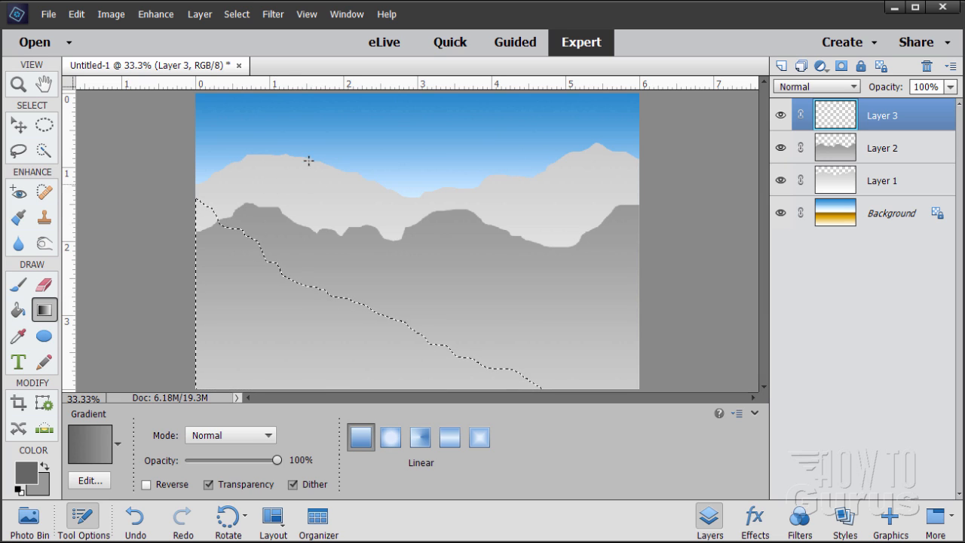
key(shift)
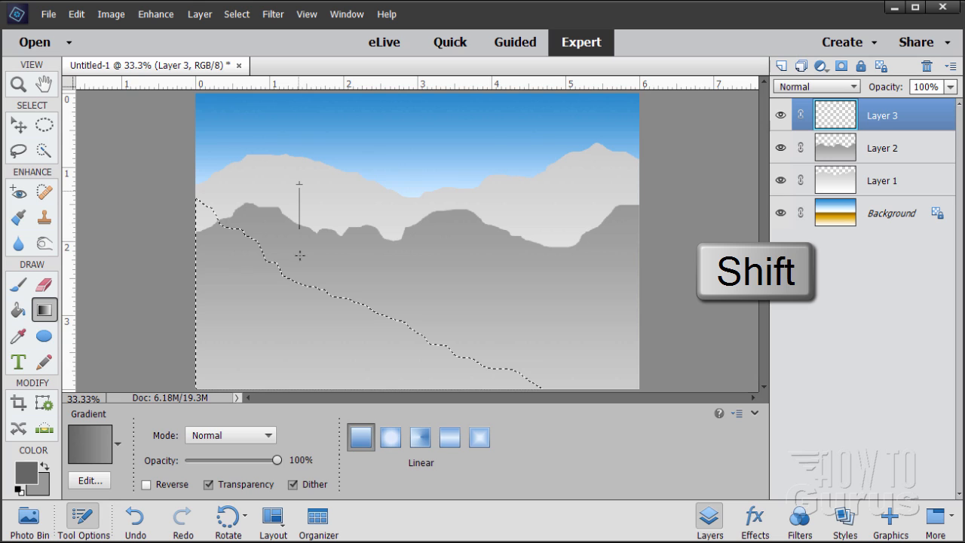
drag(294, 393, 294, 393)
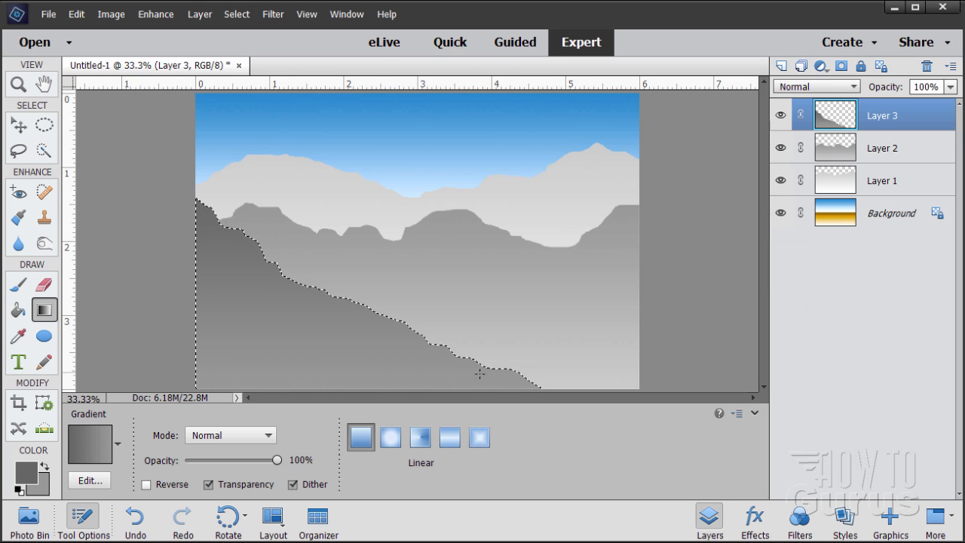
click(236, 14)
click(249, 44)
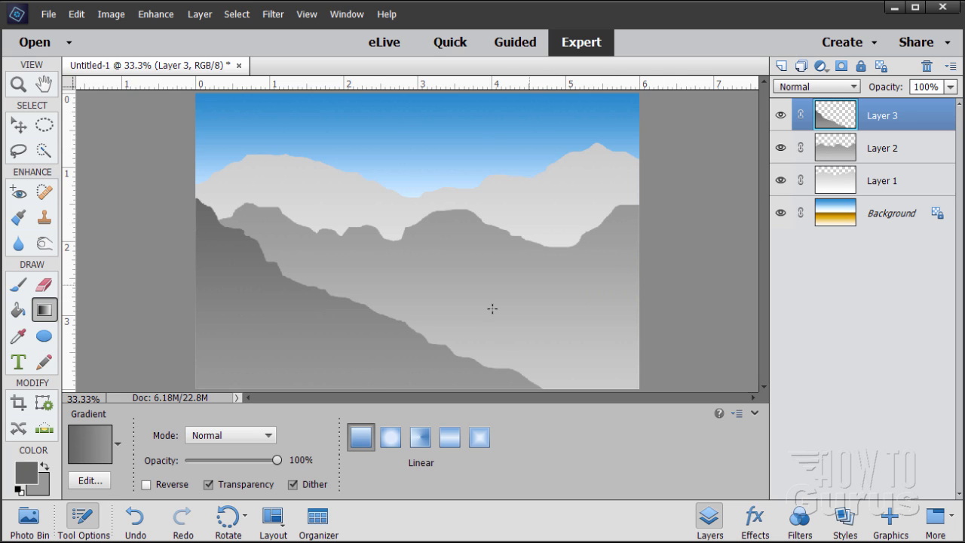
Add a new layer above Layer 3 and set the foreground color to 333333 and the background color to 666666
click(781, 65)
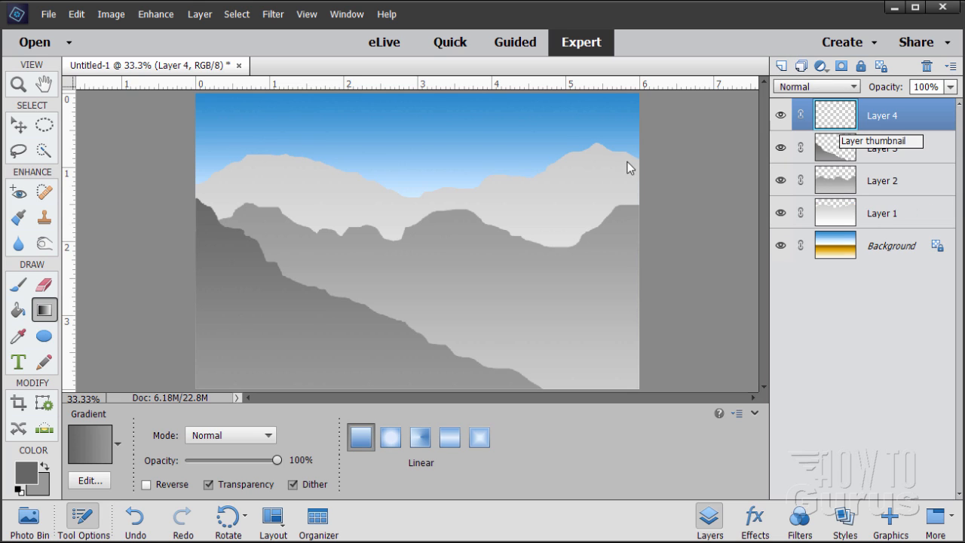
click(25, 475)
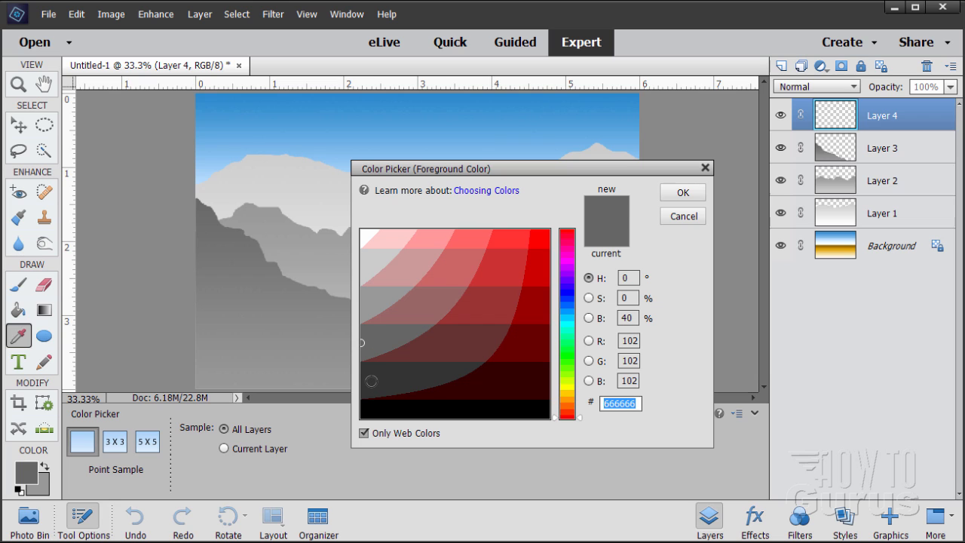
click(370, 380)
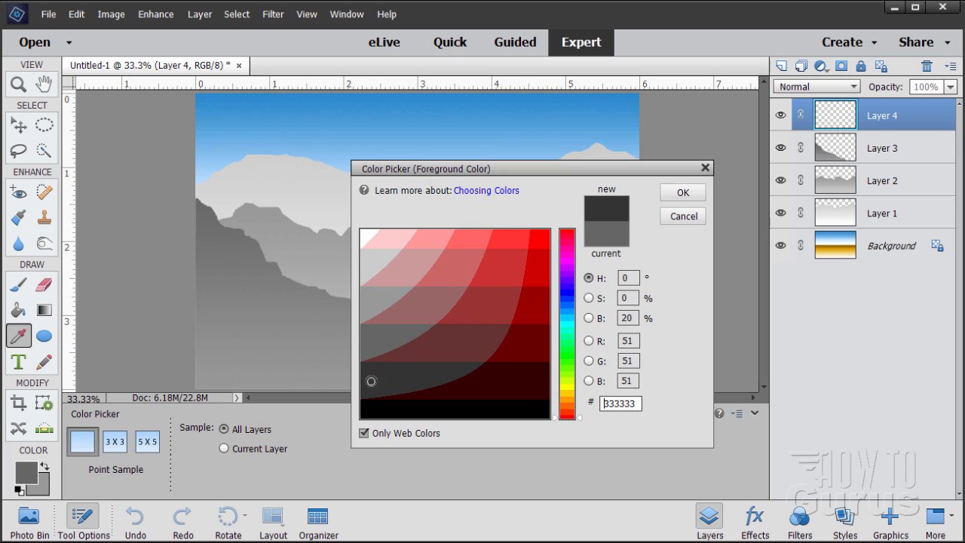
click(683, 192)
key(g)
click(43, 492)
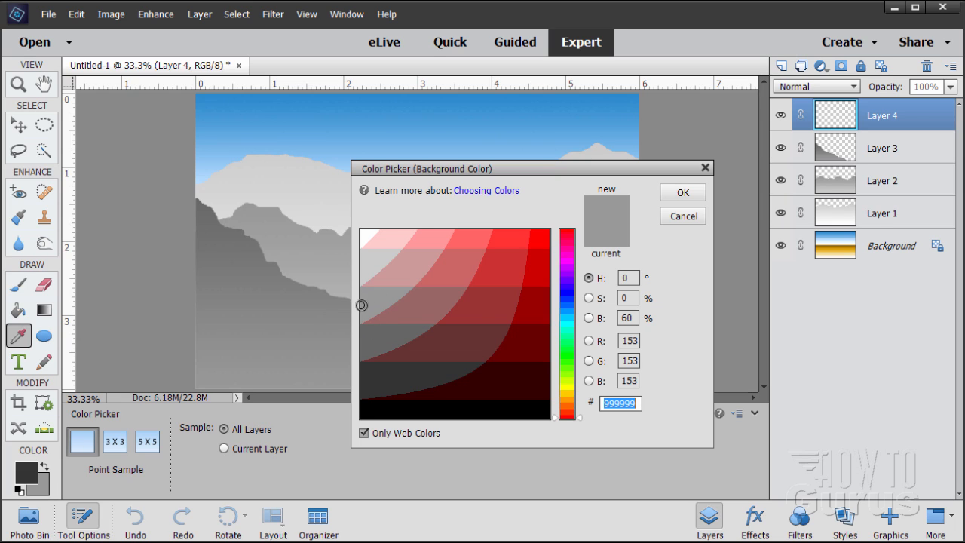
click(371, 341)
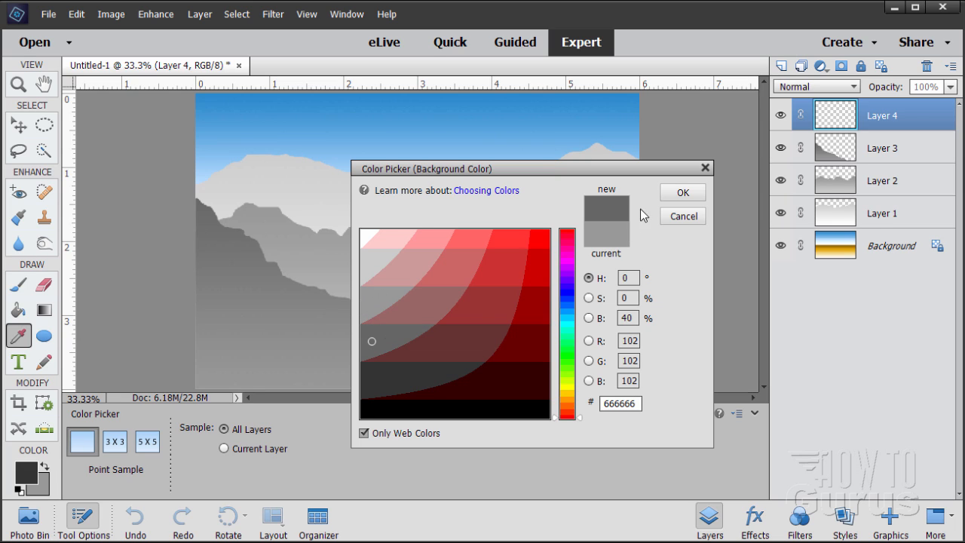
click(682, 193)
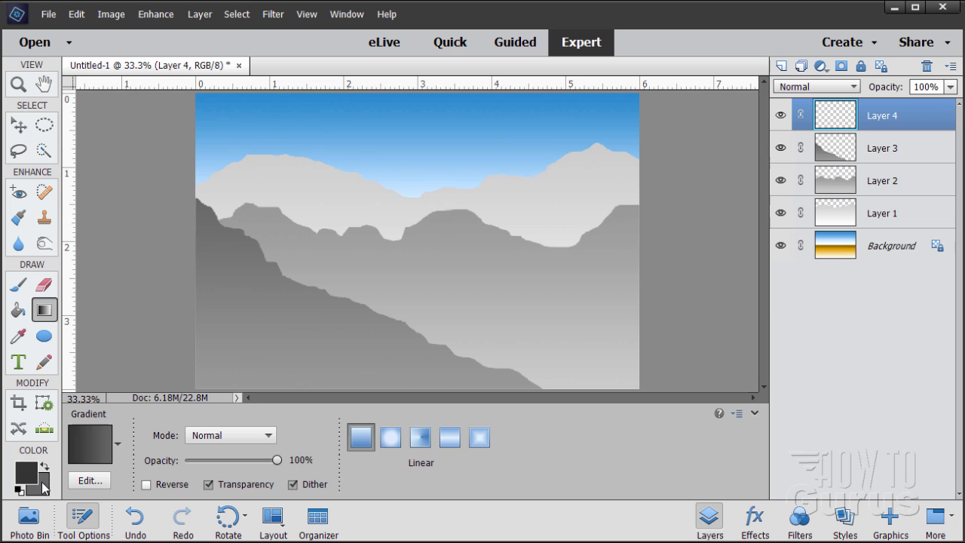
Draw a freehand Lasso selection of a rugged slope descending from the canvas's right edge to its bottom near the left, enclosing the area below
click(19, 151)
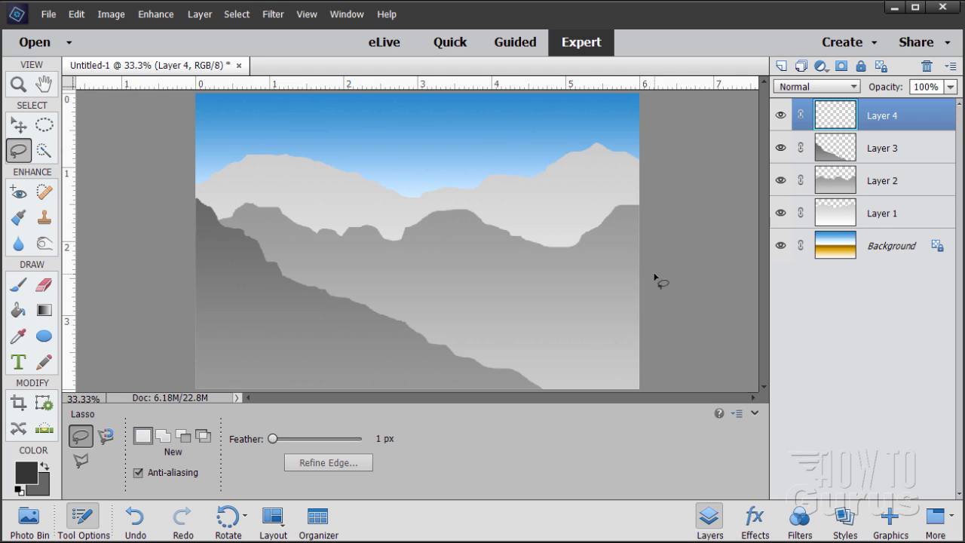
mouse_move(655, 278)
mouse_down()
mouse_move(538, 303)
mouse_move(474, 292)
mouse_move(422, 306)
mouse_move(261, 395)
mouse_move(279, 410)
mouse_move(644, 403)
mouse_move(653, 352)
mouse_move(648, 268)
mouse_up()
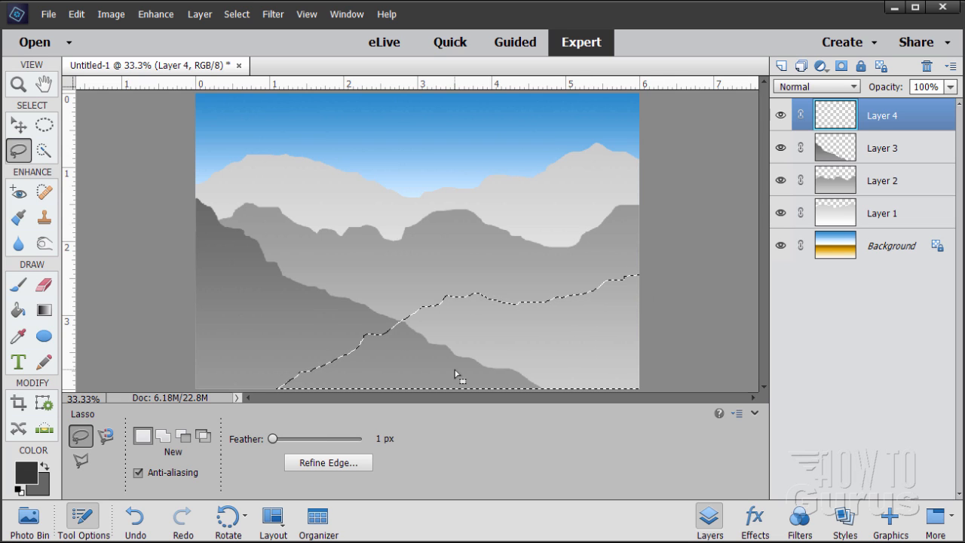
Fill the selected slope on Layer 4 with a vertical linear gradient, darkest at its upper edge, and deselect
click(44, 317)
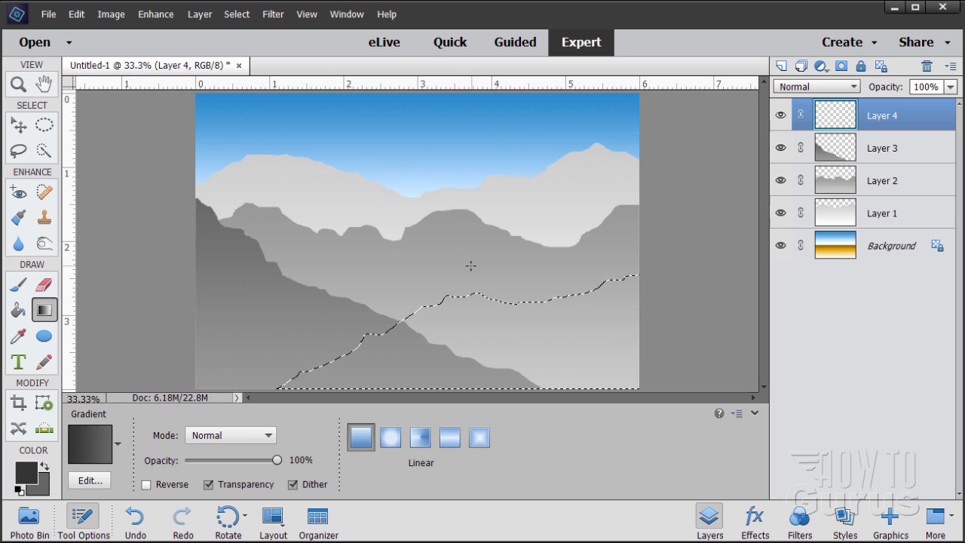
key(shift)
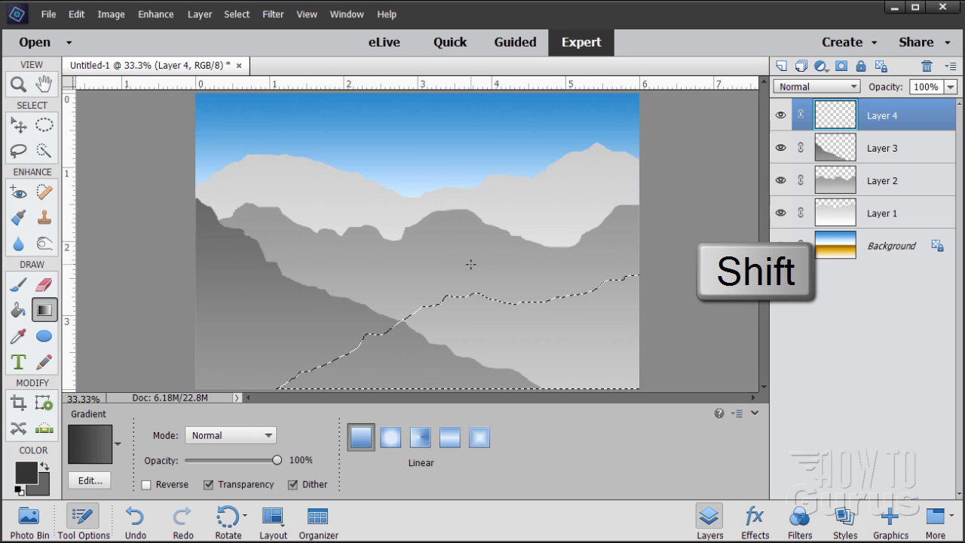
drag(470, 264, 468, 357)
drag(471, 393, 471, 392)
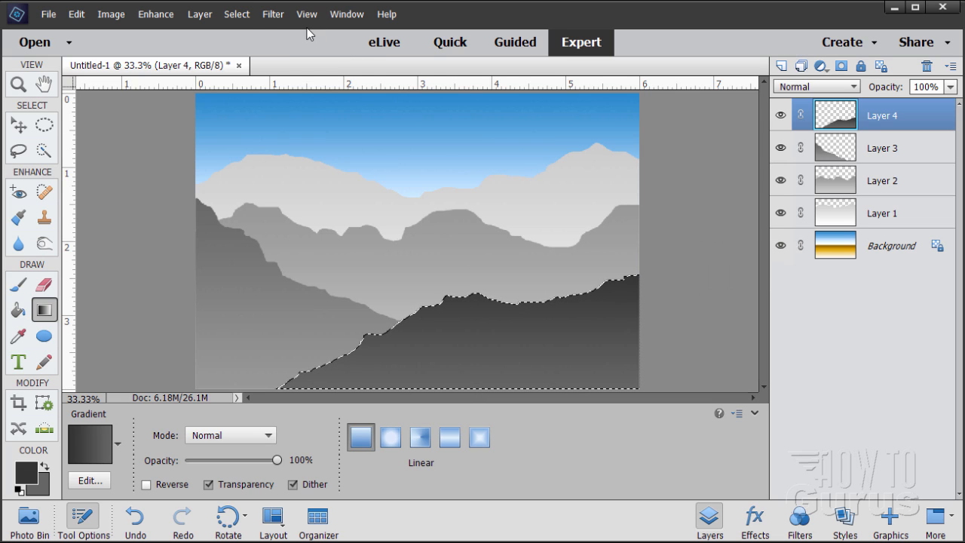
click(236, 13)
click(253, 43)
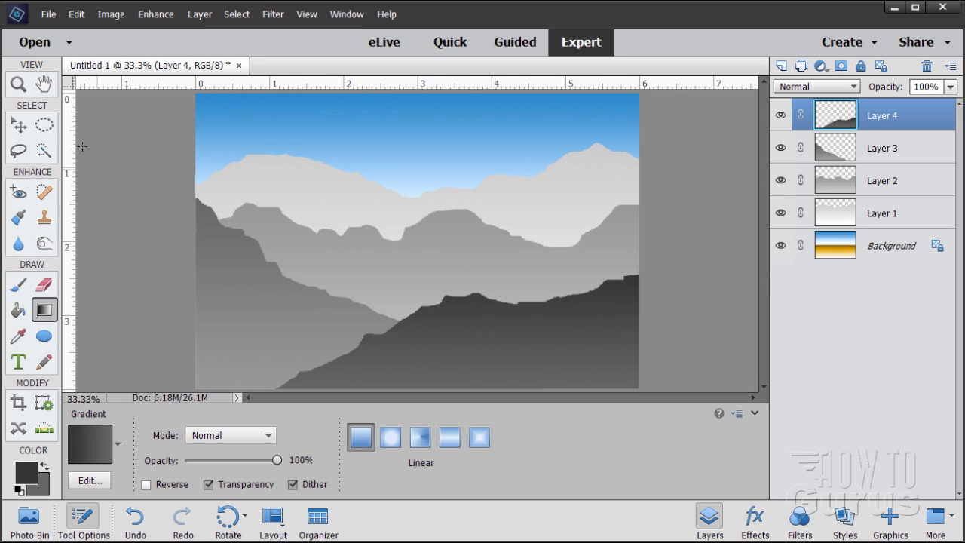
Activate the Move tool and browse the graphics library's Shapes by type for the hiker silhouette
click(19, 124)
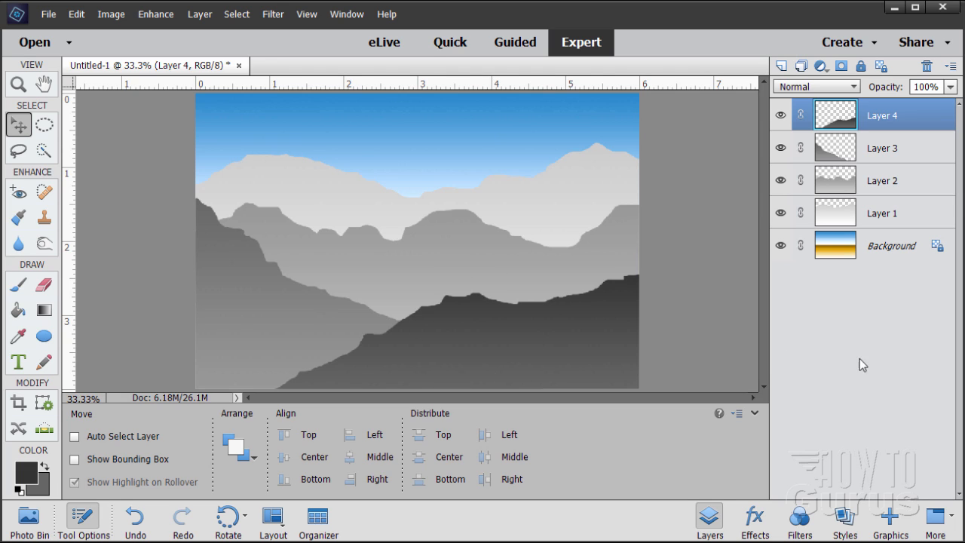
click(892, 518)
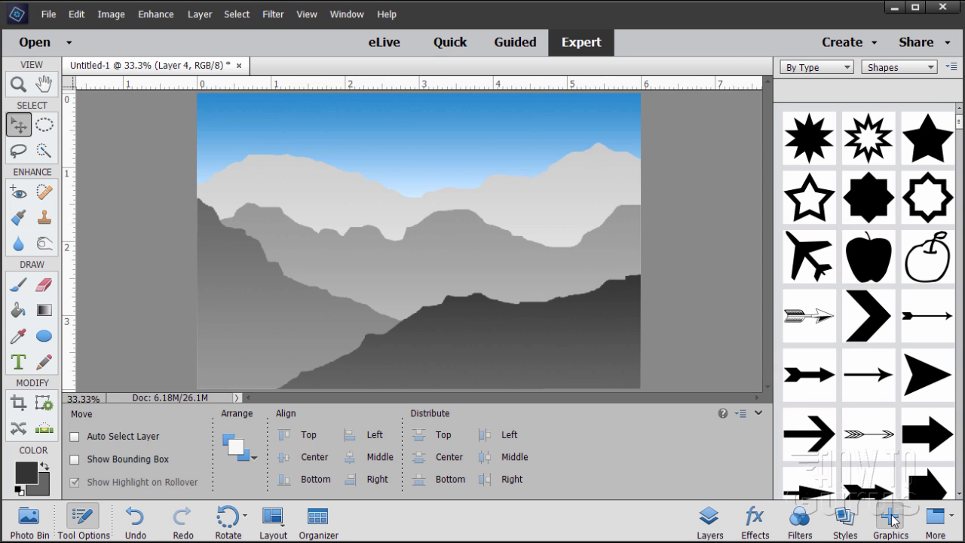
click(880, 69)
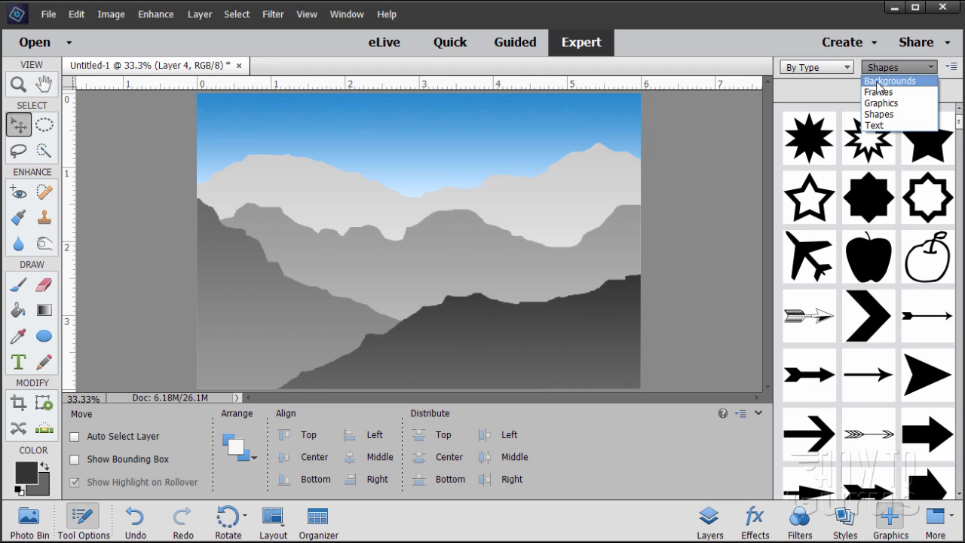
click(879, 117)
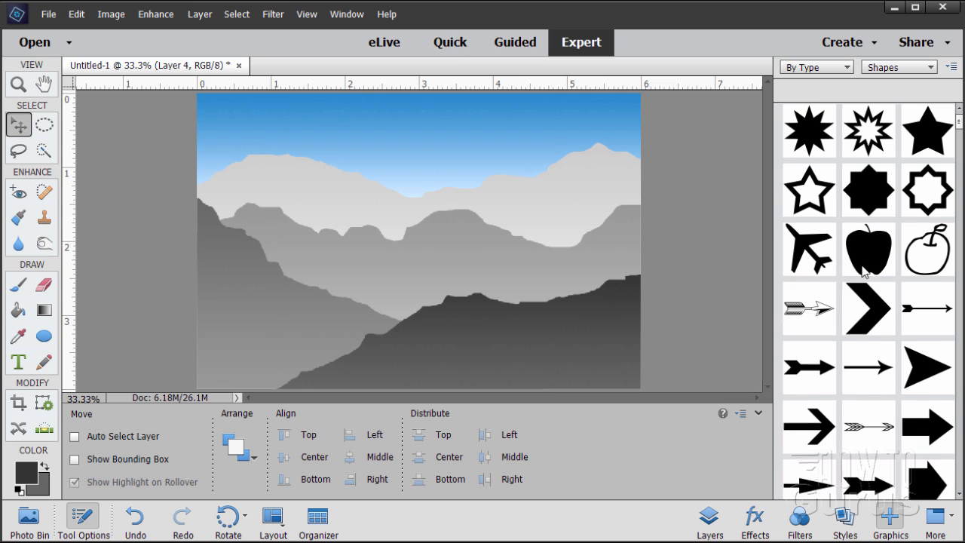
scroll(863, 269, down, 5)
scroll(863, 270, down, 8)
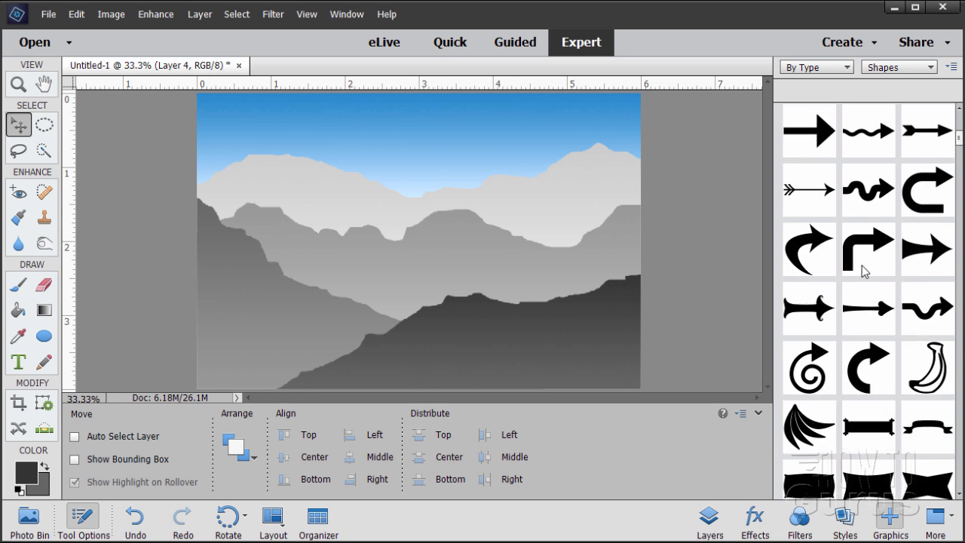
scroll(864, 271, down, 10)
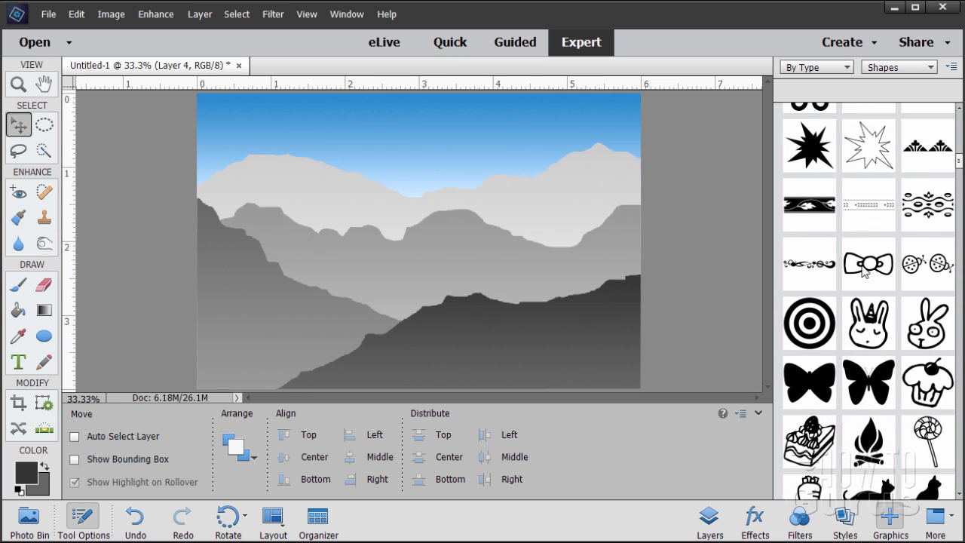
scroll(865, 272, down, 7)
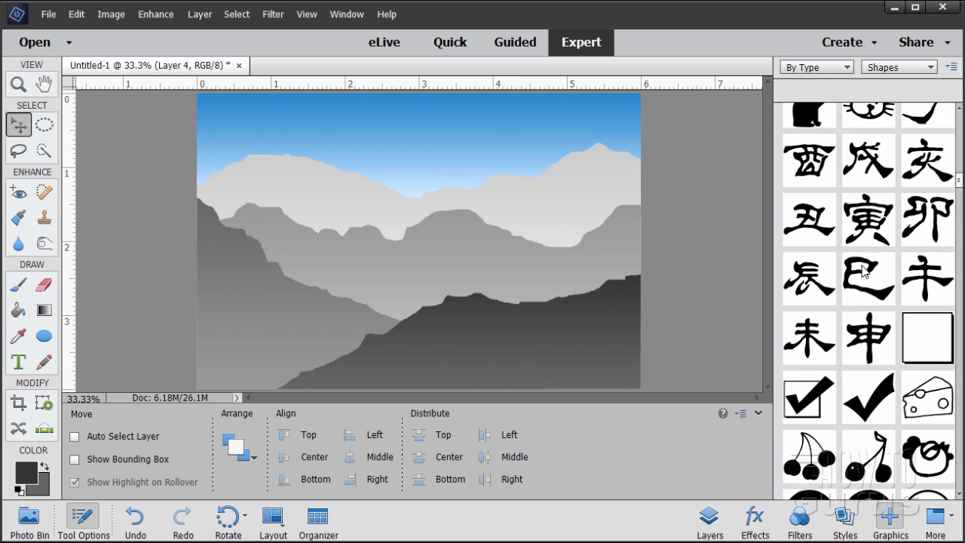
scroll(865, 271, down, 7)
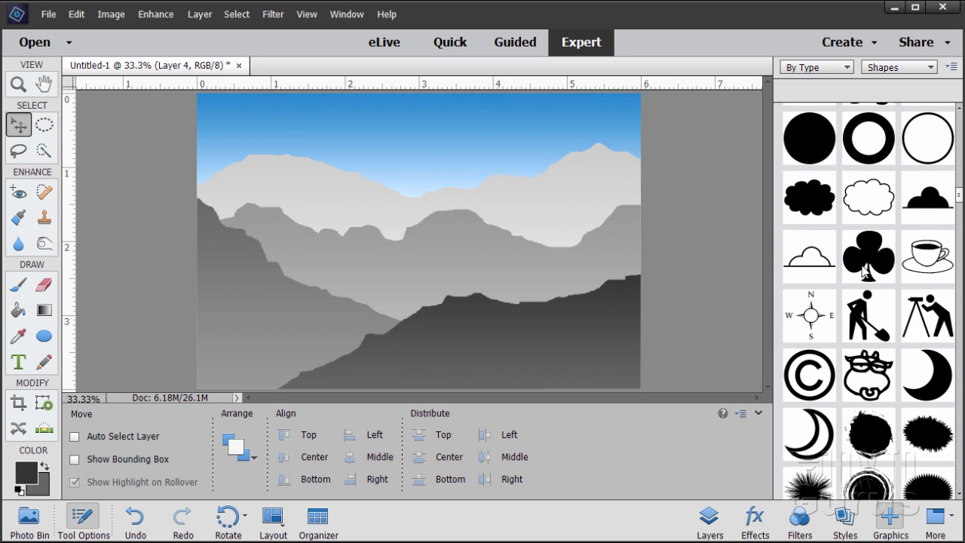
scroll(863, 268, down, 7)
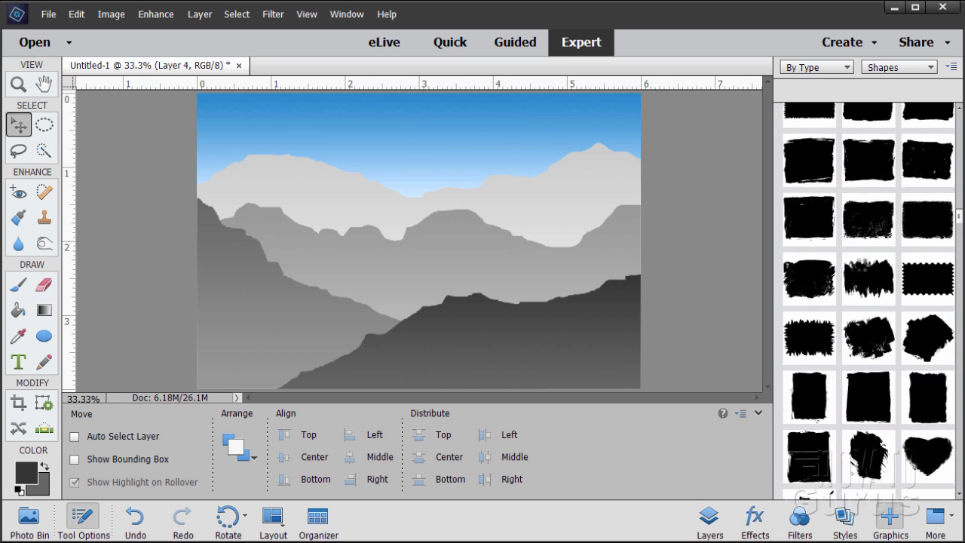
scroll(863, 270, down, 7)
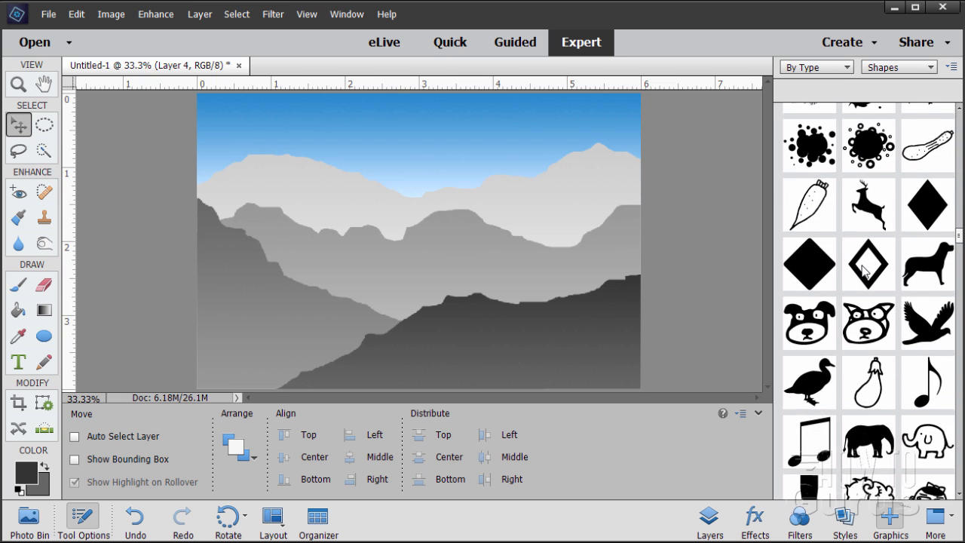
scroll(864, 271, down, 7)
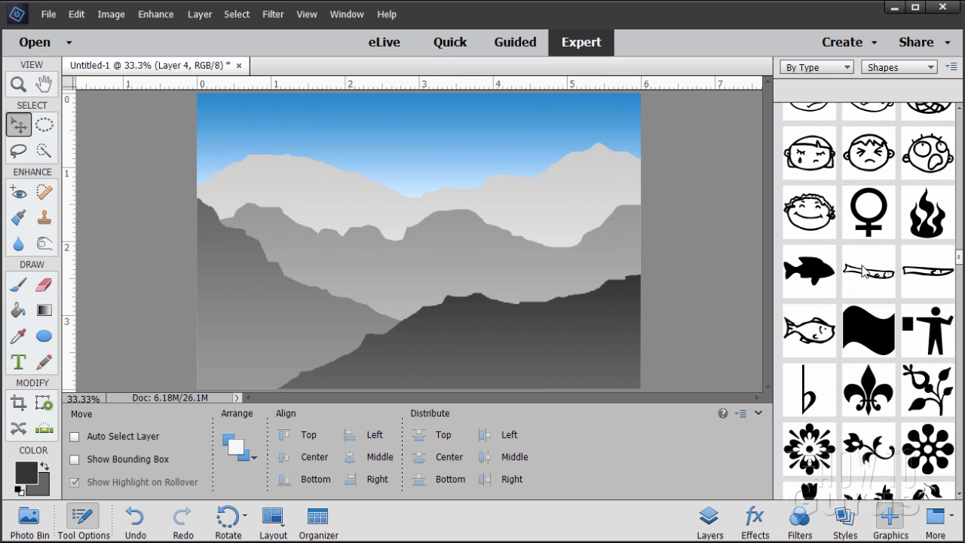
scroll(865, 271, down, 6)
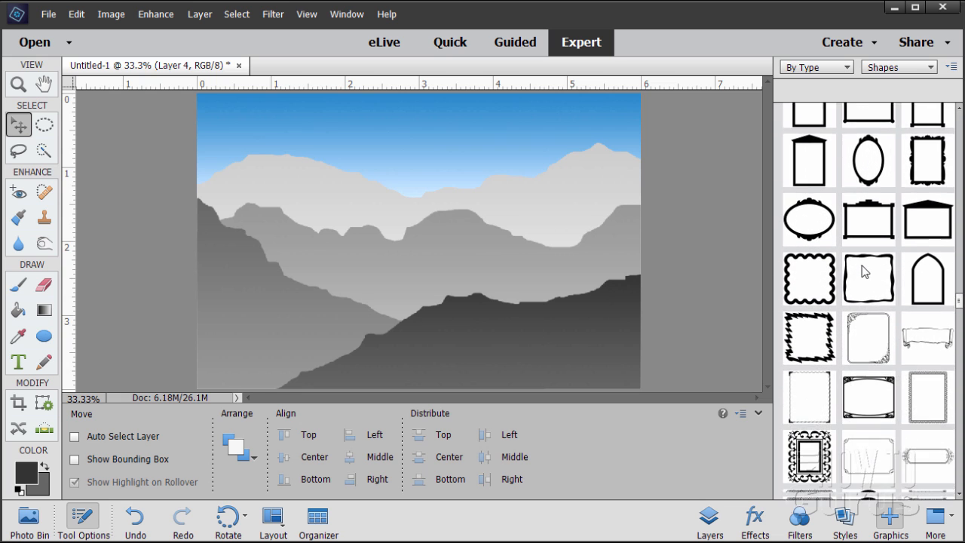
scroll(864, 272, down, 8)
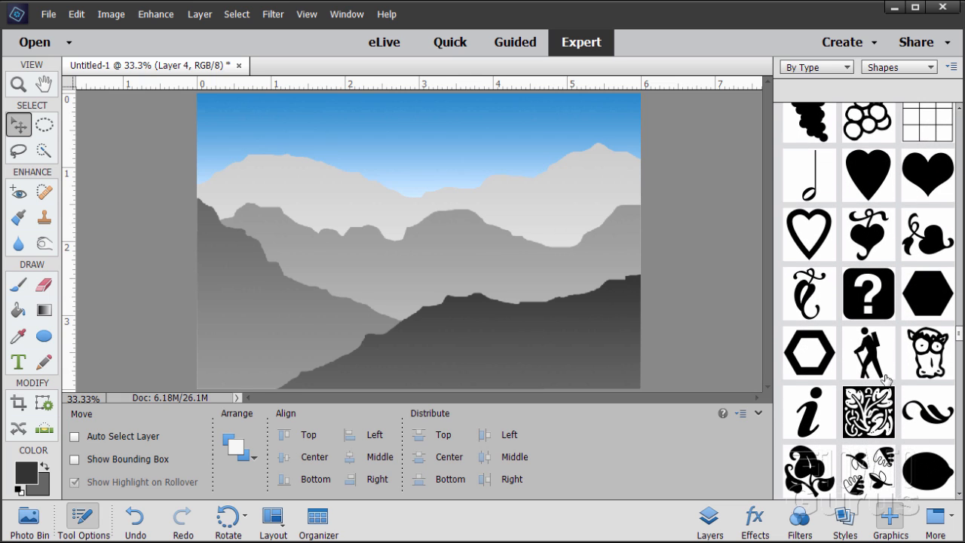
double_click(872, 363)
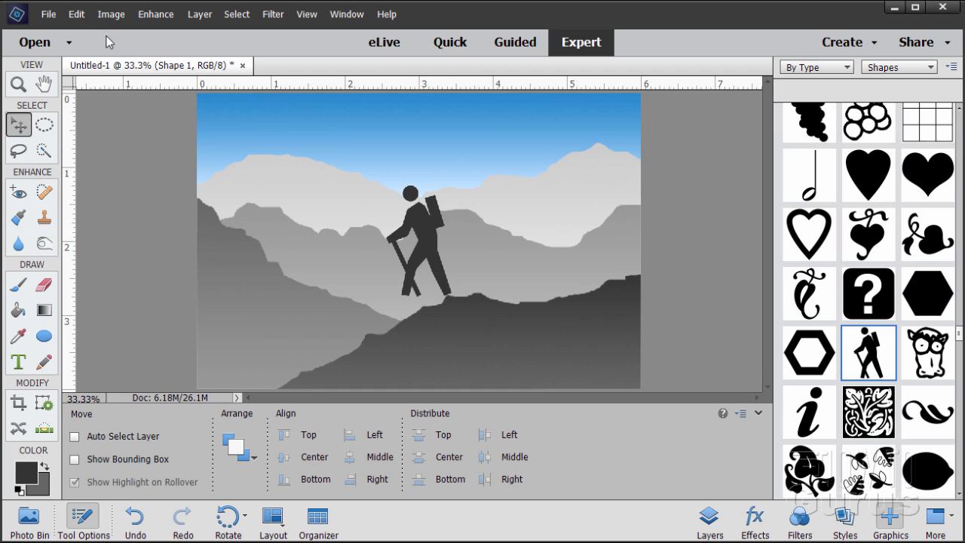
click(78, 14)
click(93, 31)
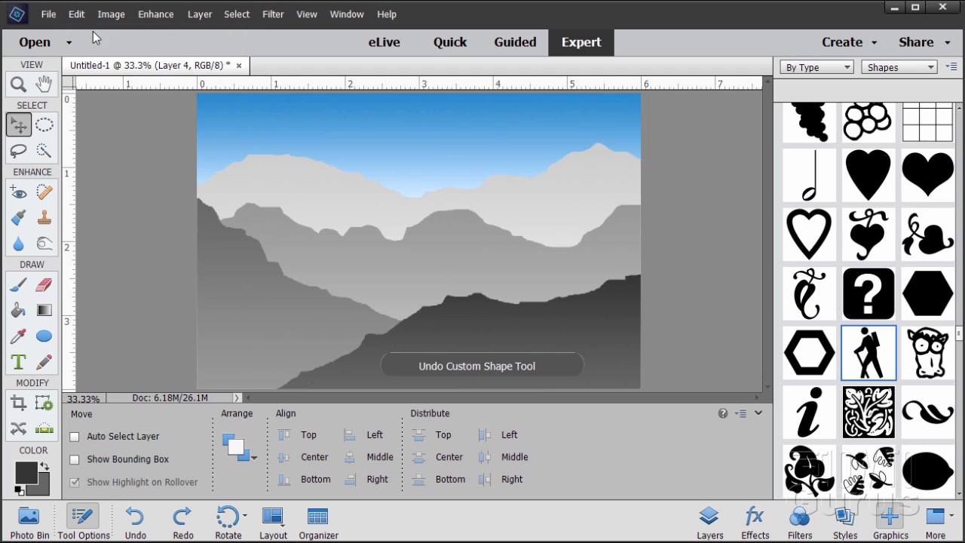
Reset the colors to black and white, insert the hiker shape, and move it onto the dark foreground slope
click(18, 490)
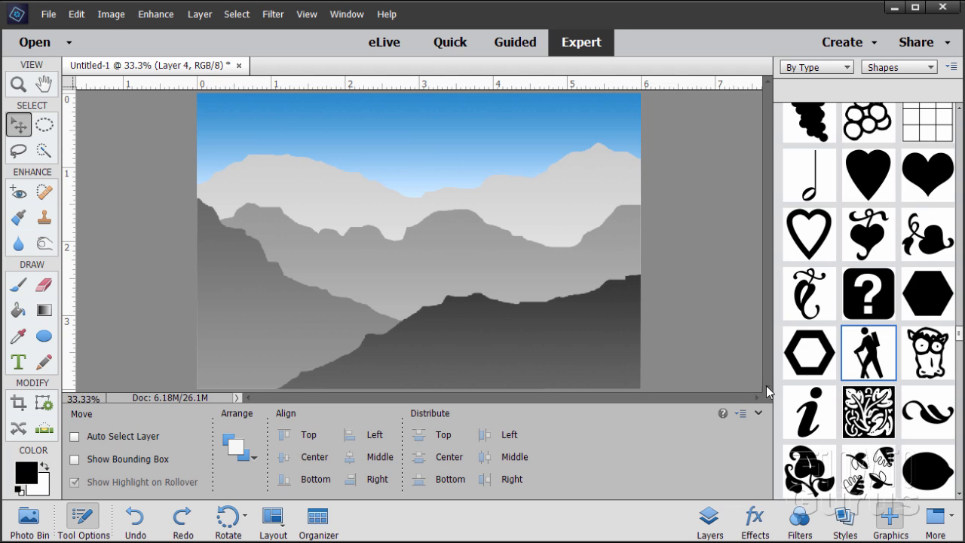
double_click(867, 352)
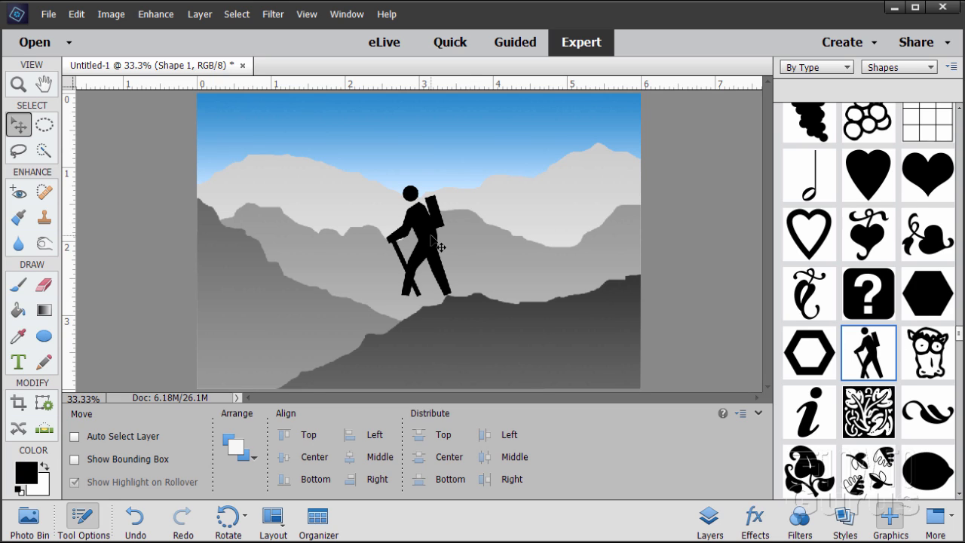
drag(427, 239, 506, 347)
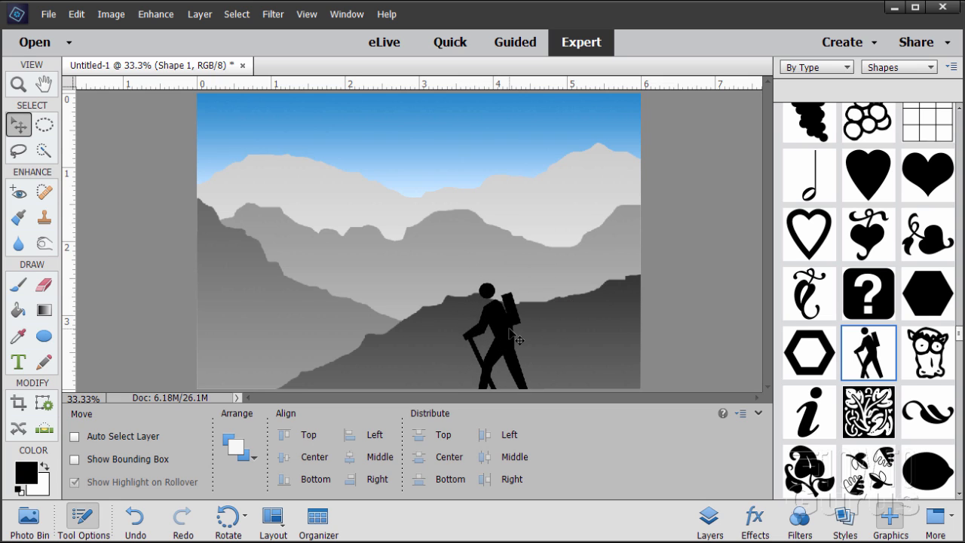
Enlarge the hiker proportionally to about 197% from its upper-left corner and apply the transformation
key(ctrl+t)
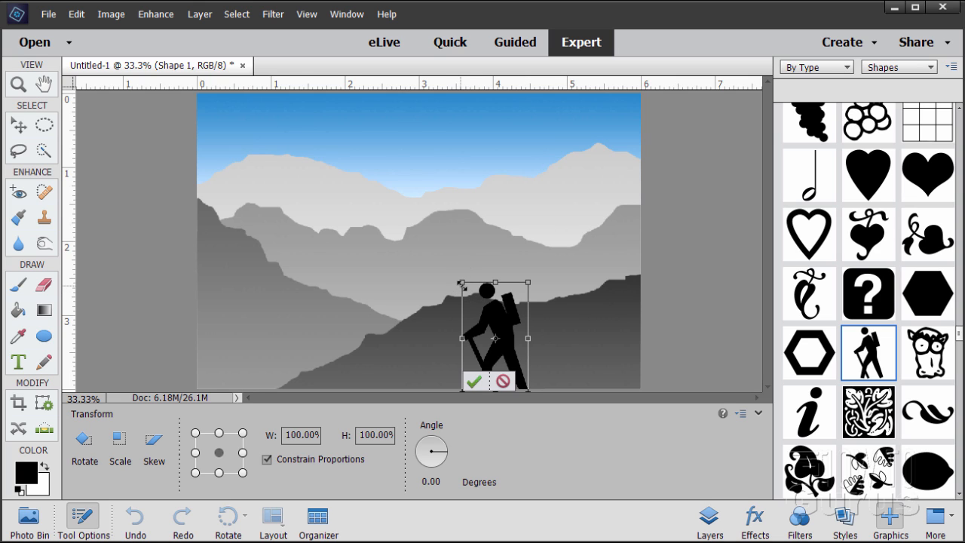
drag(462, 285, 348, 209)
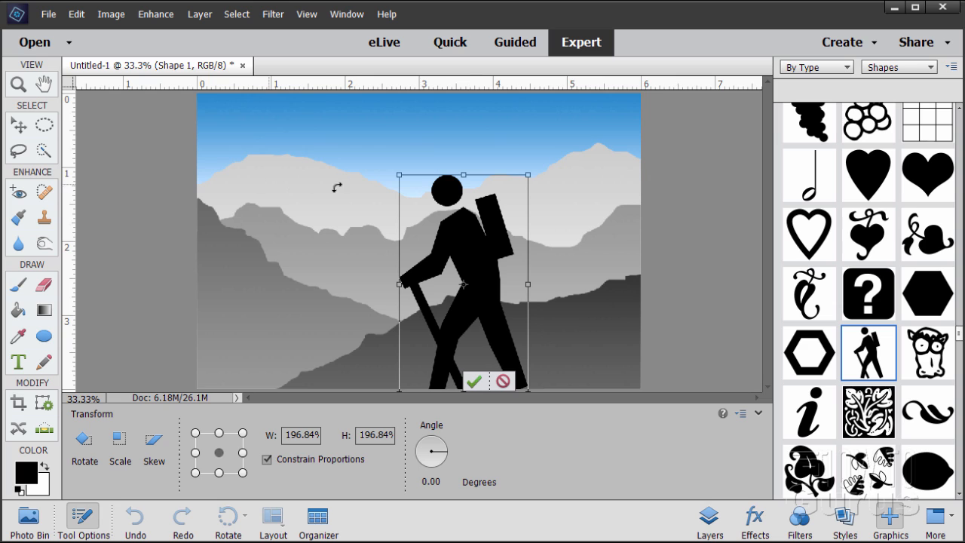
click(473, 380)
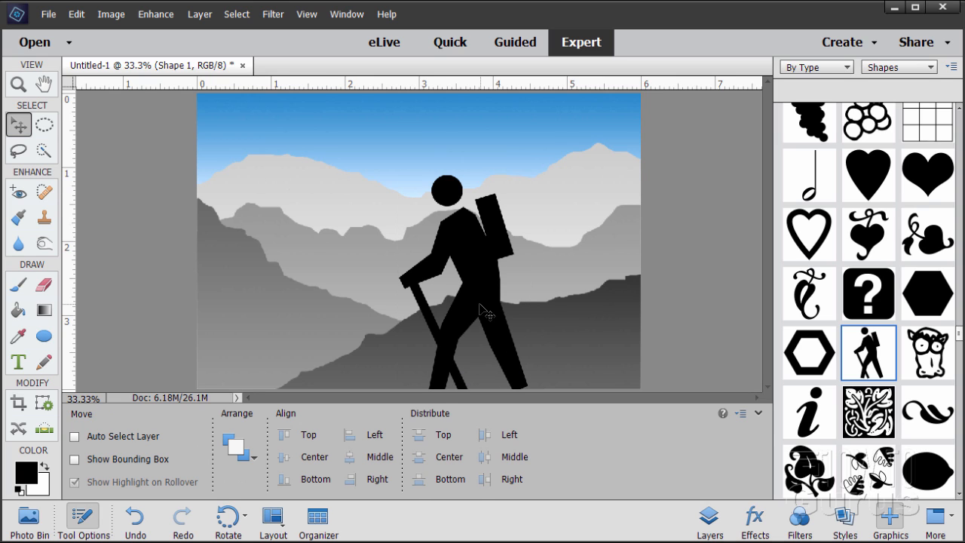
Reposition the hiker slightly right of the canvas center, with its feet at the canvas's bottom edge
mouse_move(483, 311)
mouse_down()
mouse_move(492, 304)
mouse_move(493, 317)
mouse_move(497, 305)
mouse_move(493, 312)
mouse_up()
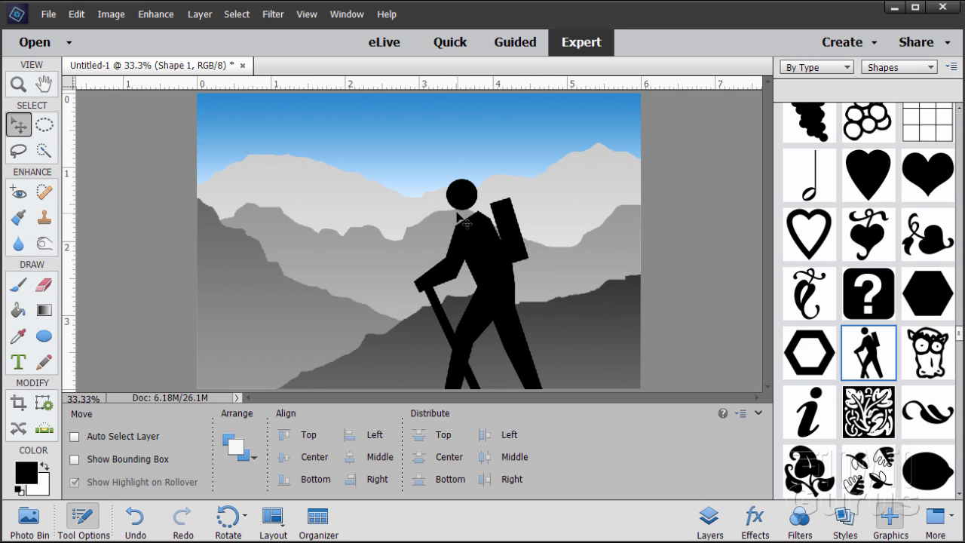
drag(490, 237, 490, 225)
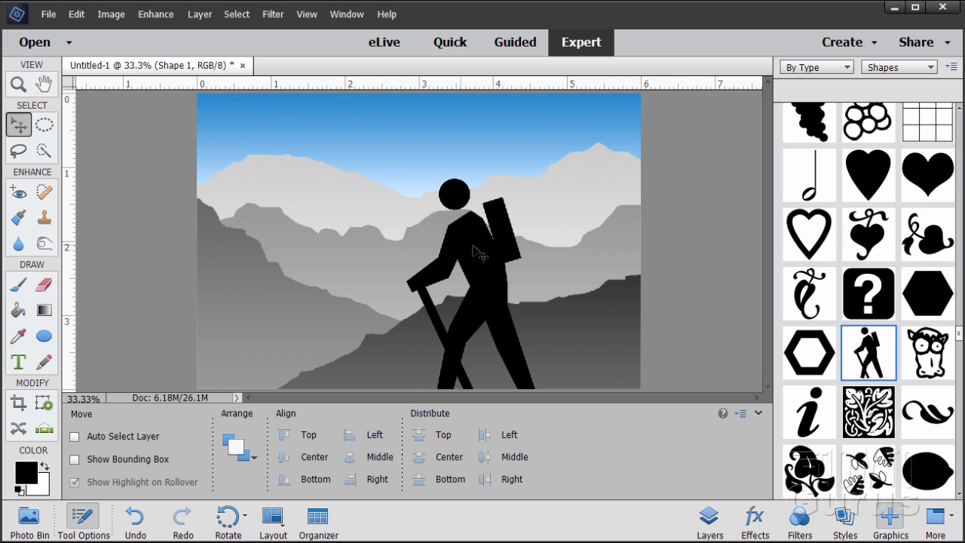
drag(495, 274, 508, 266)
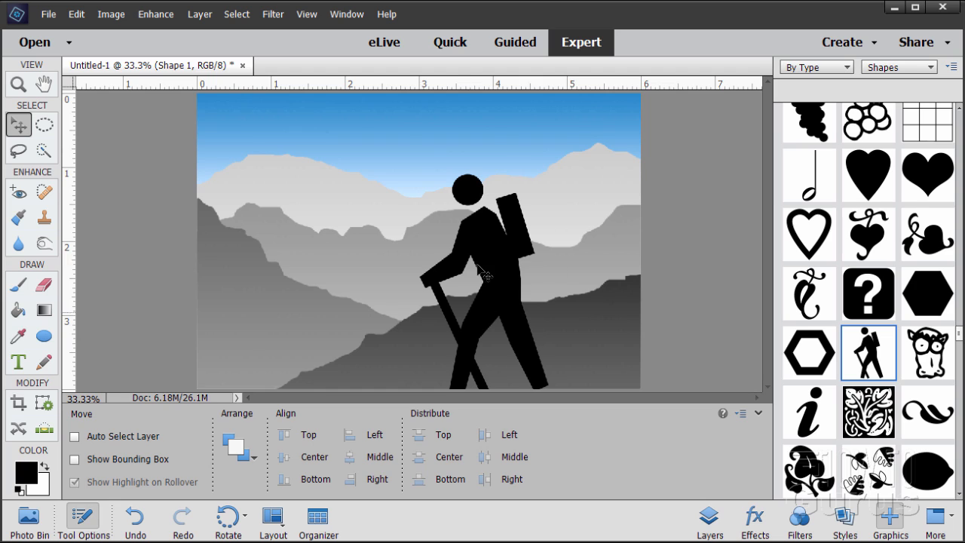
drag(503, 294, 501, 295)
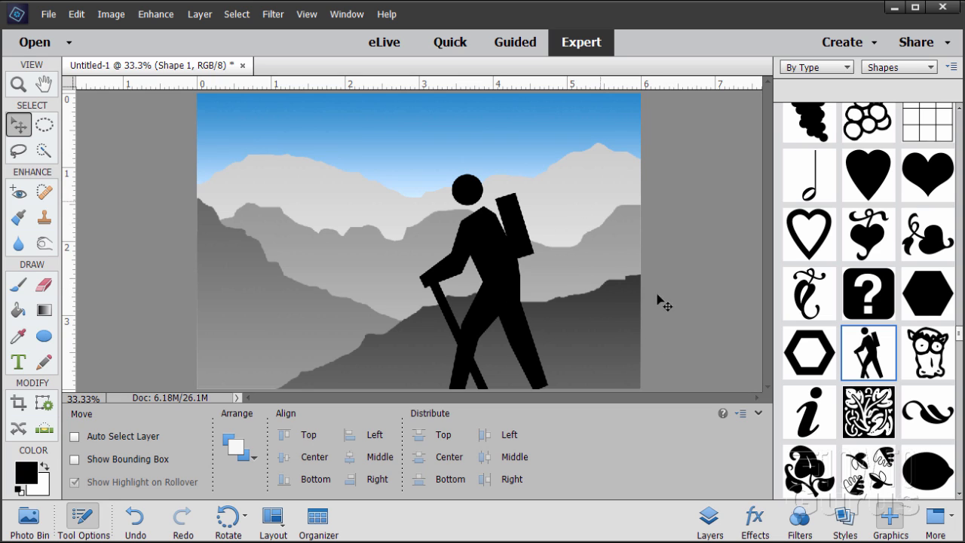
click(709, 519)
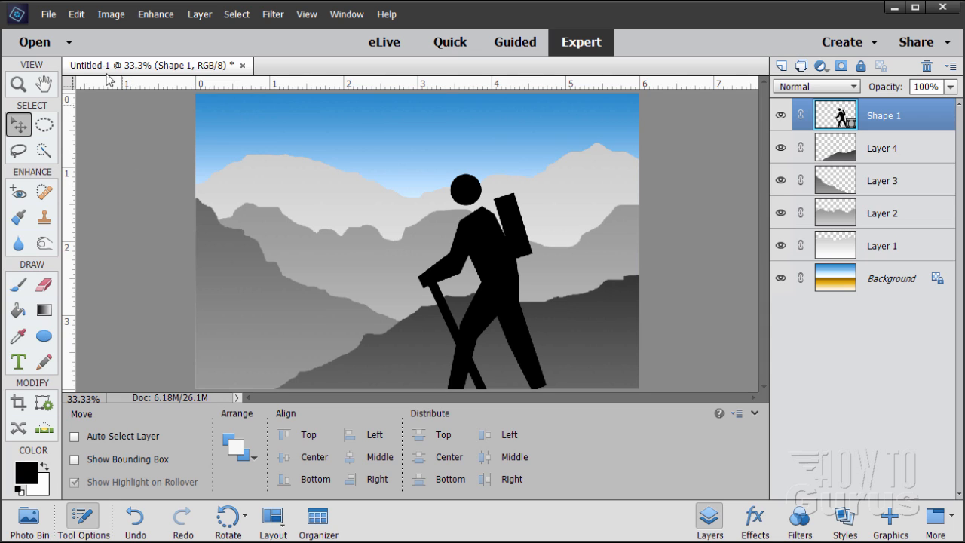
click(45, 15)
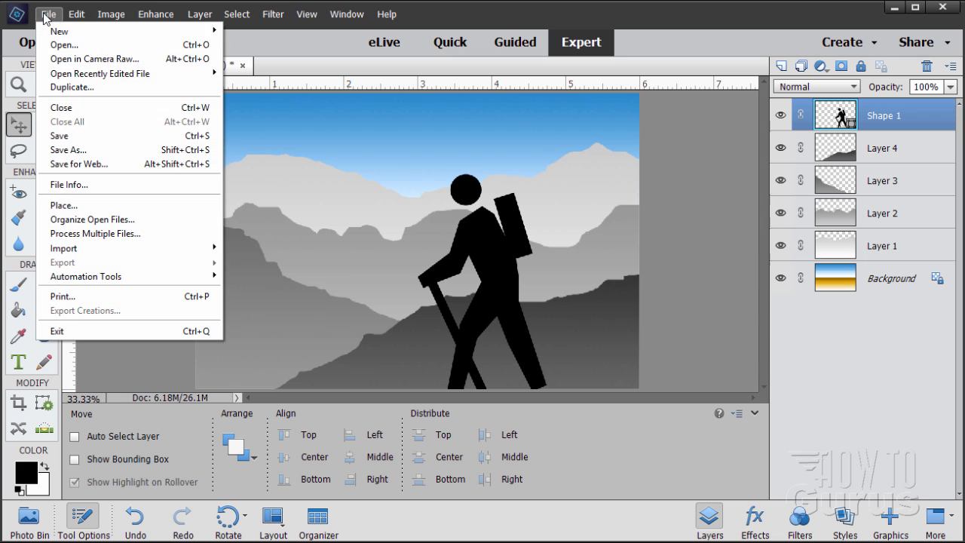
click(73, 206)
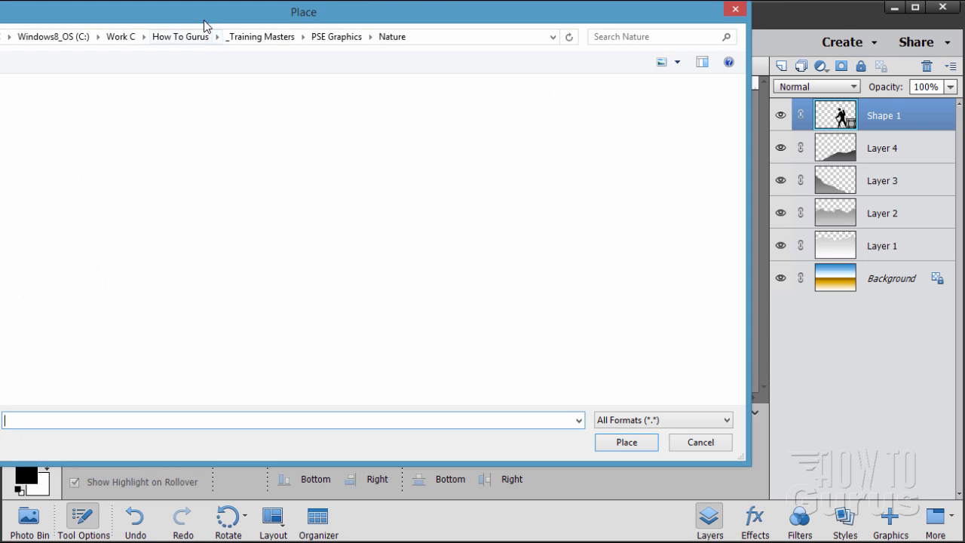
drag(204, 23, 420, 68)
click(110, 157)
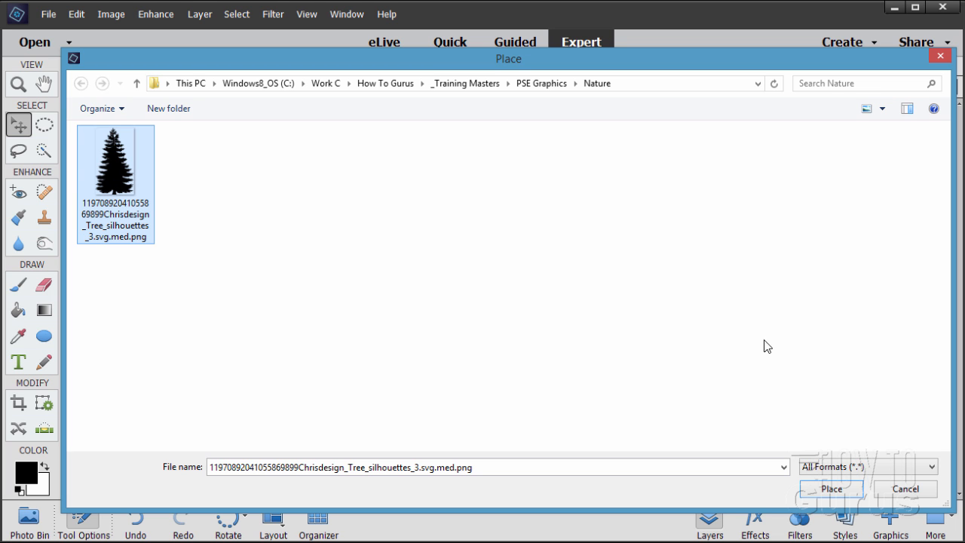
click(829, 488)
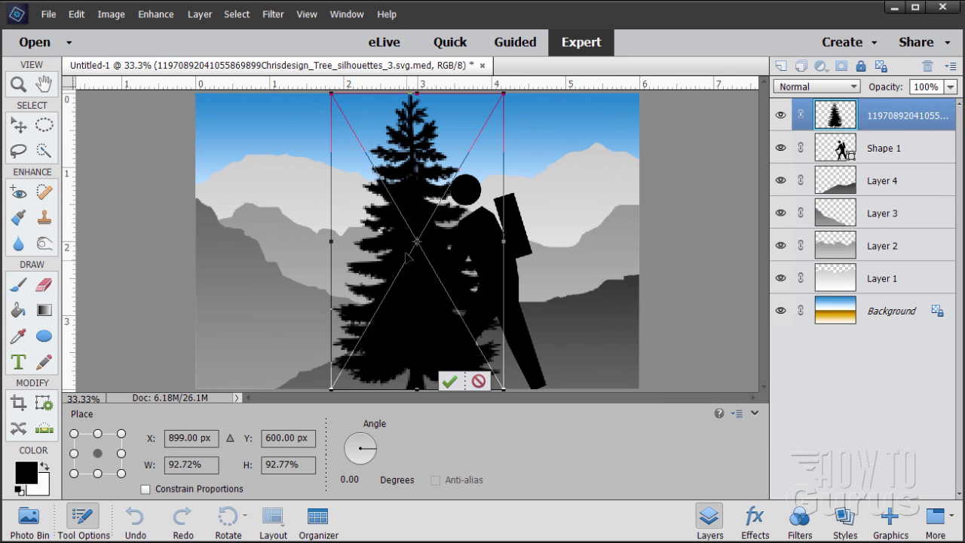
Shrink the placed tree to about 29% width and 28% height, stand it on the dark slope near the canvas's right edge, and apply
drag(426, 332, 513, 335)
drag(426, 99, 541, 287)
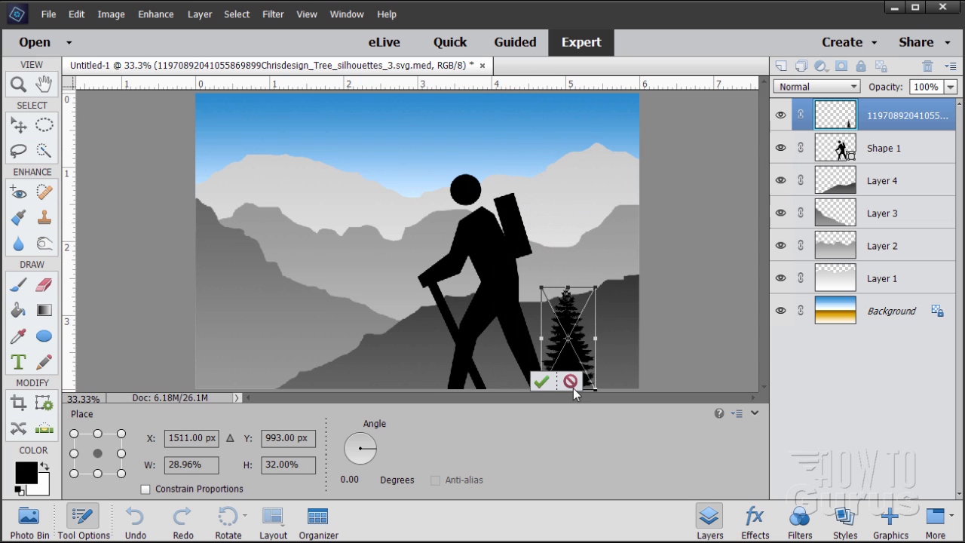
drag(572, 370, 606, 312)
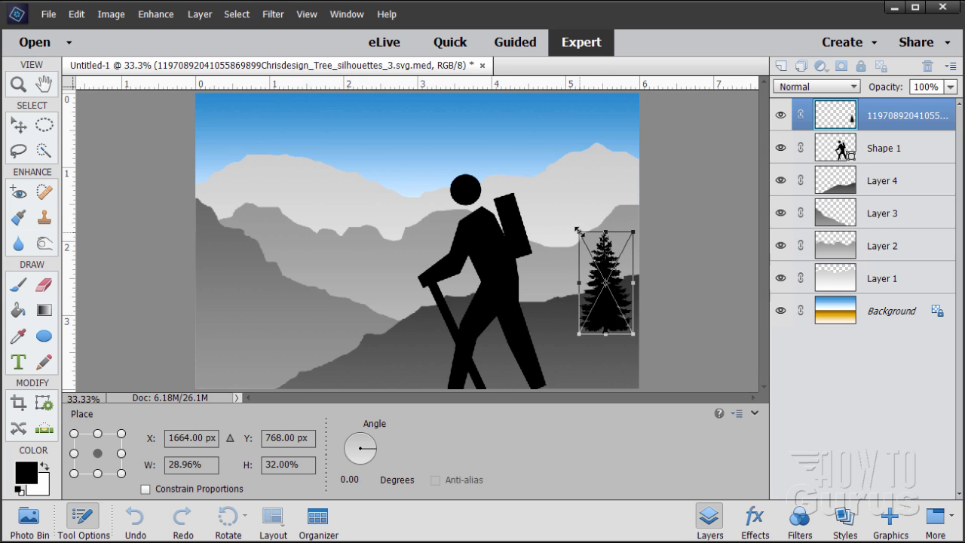
drag(579, 231, 583, 234)
drag(613, 318, 618, 318)
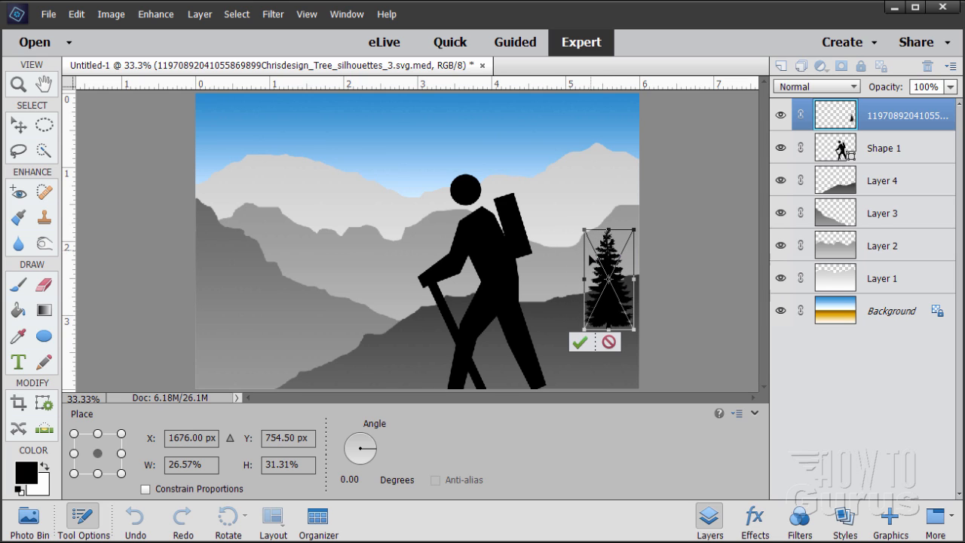
mouse_move(588, 279)
mouse_down()
mouse_move(564, 281)
mouse_move(596, 280)
mouse_move(573, 286)
mouse_move(579, 279)
mouse_up()
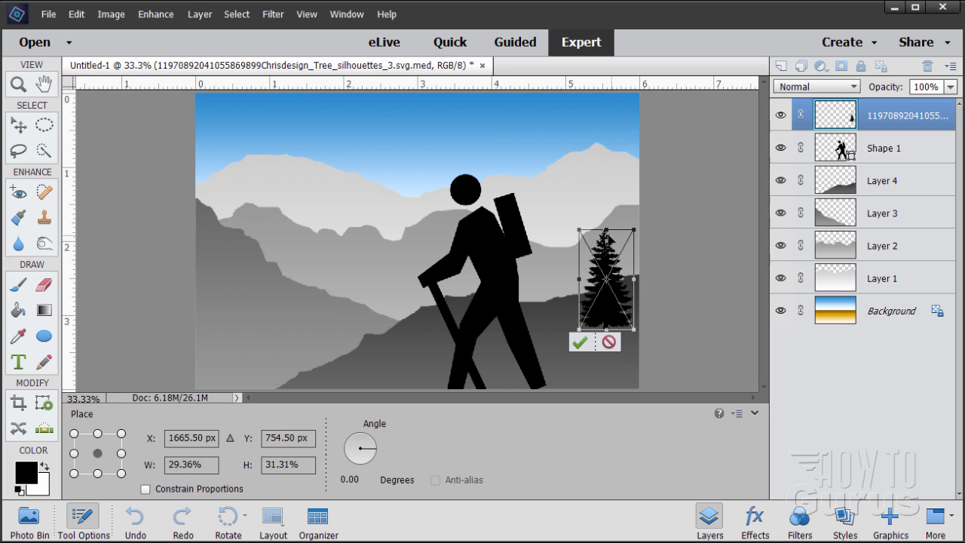
drag(607, 228, 608, 241)
drag(609, 310, 607, 312)
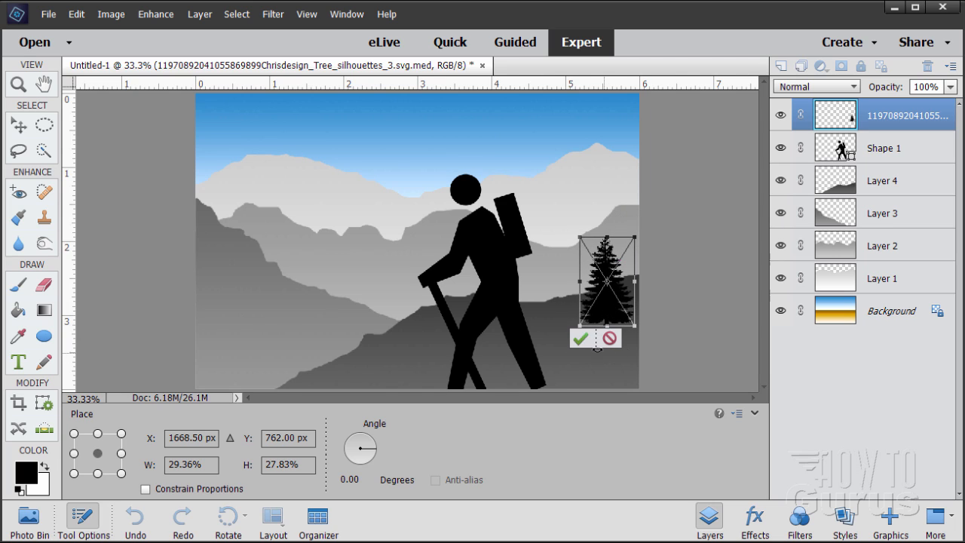
click(581, 339)
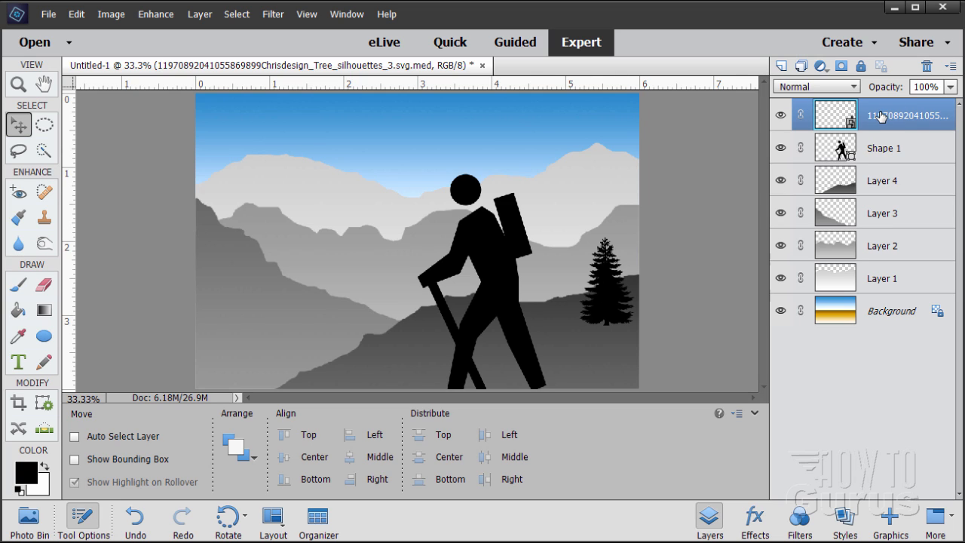
Duplicate the tree layer, enlarge the copy to about 37% width and 34% height, and place it lower, between the first tree and hiker
drag(869, 112, 781, 67)
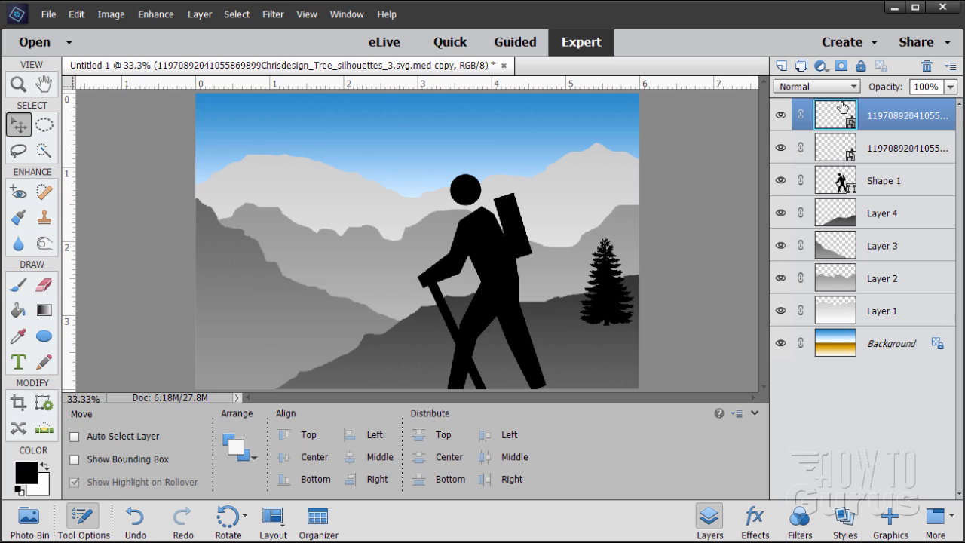
drag(619, 300, 588, 315)
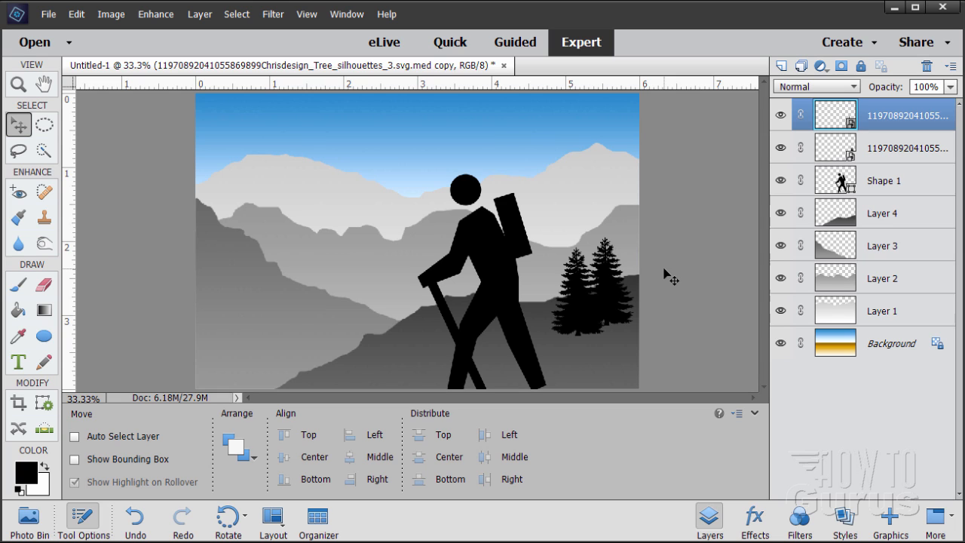
key(ctrl+t)
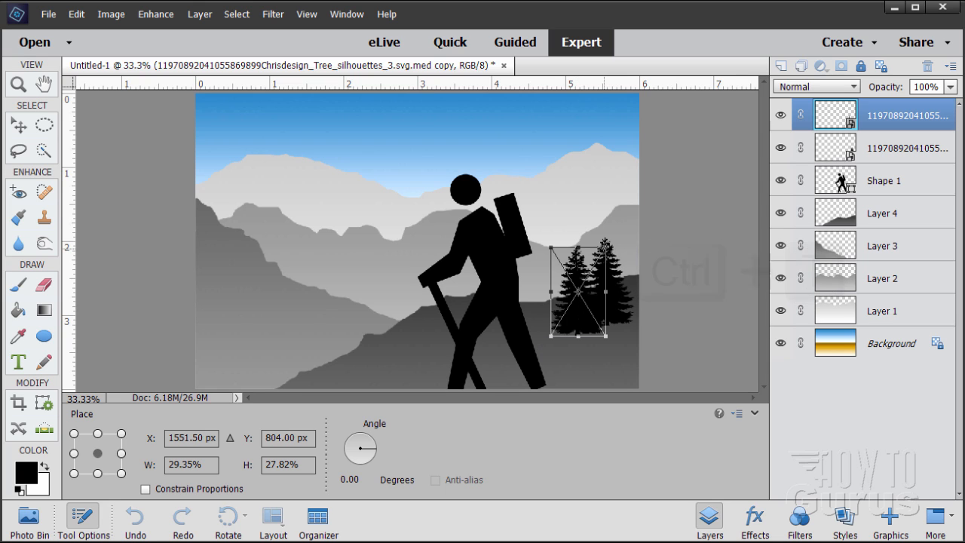
drag(606, 246, 624, 223)
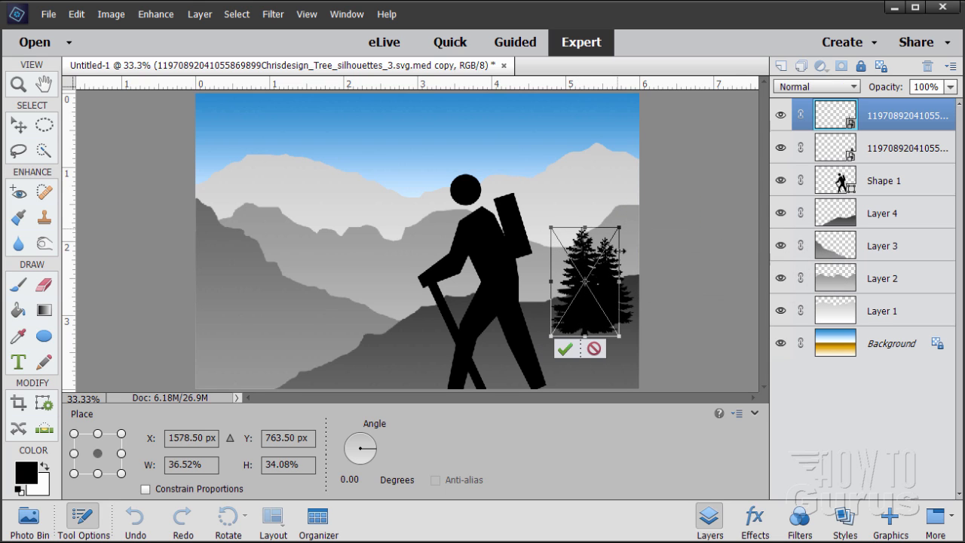
drag(585, 310, 579, 343)
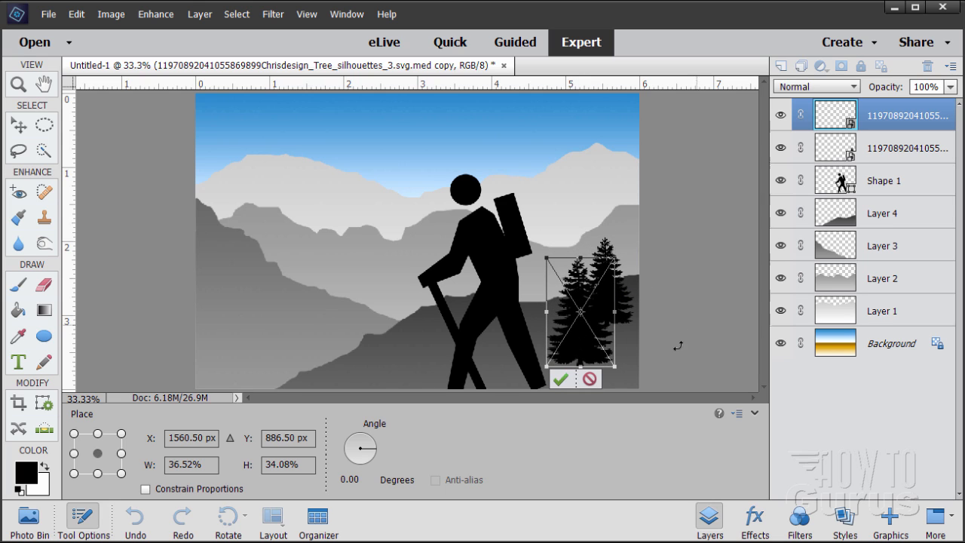
click(560, 381)
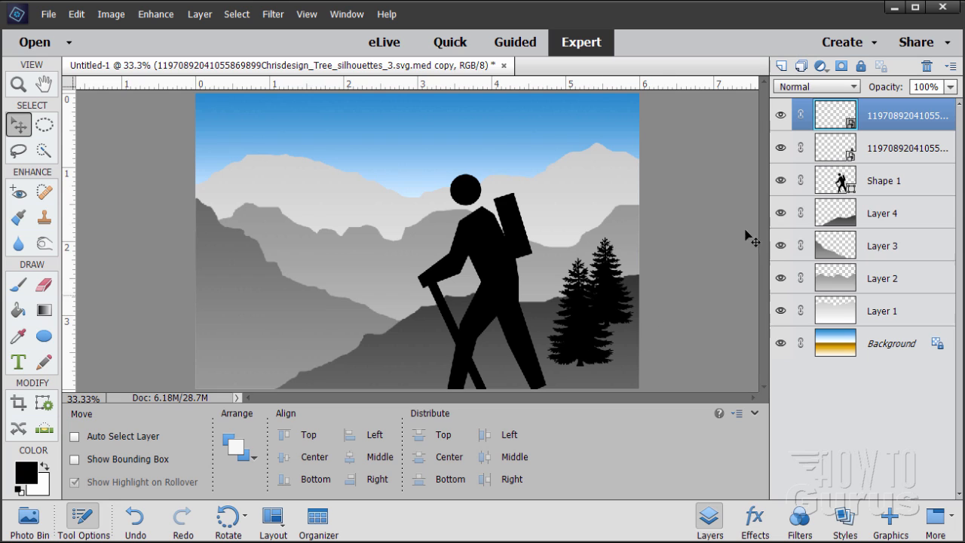
Duplicate the larger tree twice, placing one copy beside the hiker's rear leg and the other at the canvas's lower-right corner
drag(829, 122, 781, 65)
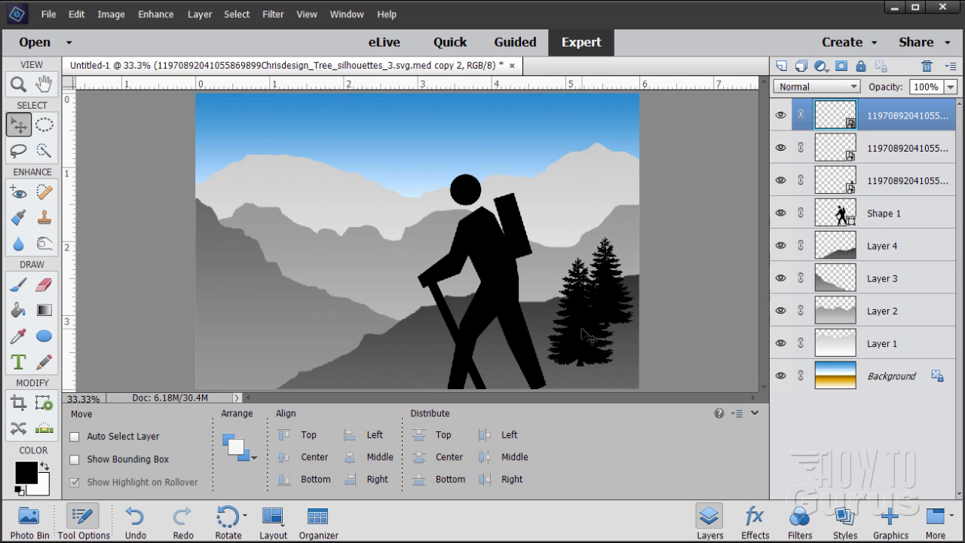
drag(584, 334, 539, 347)
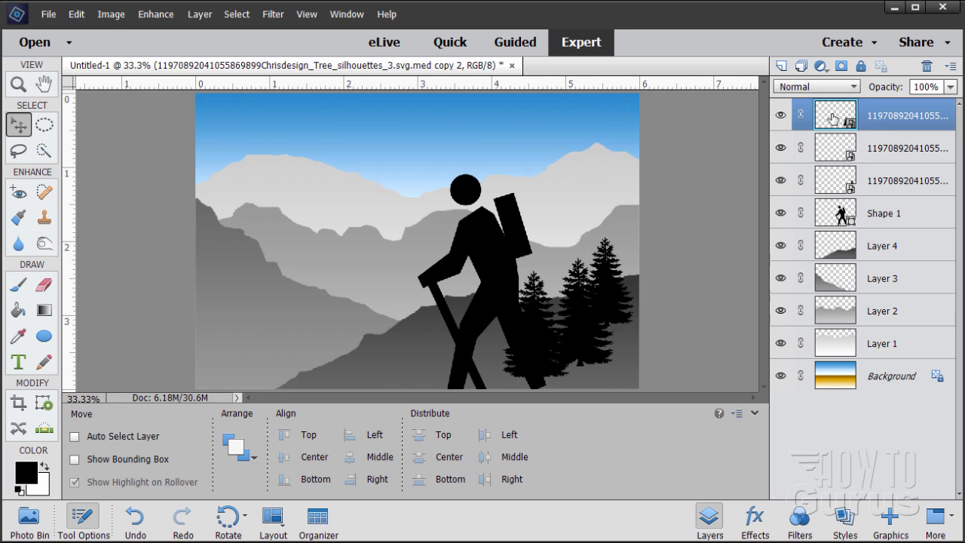
drag(835, 116, 781, 65)
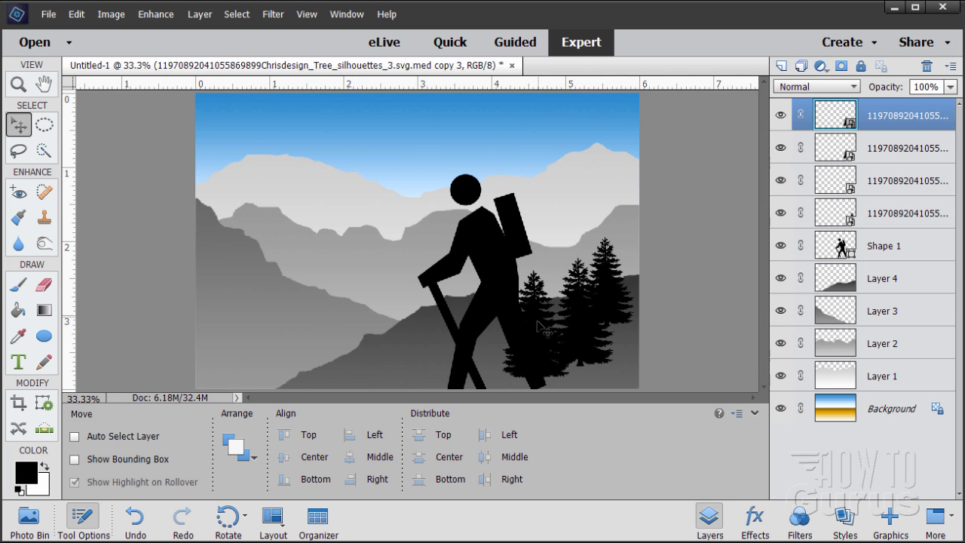
drag(538, 325, 612, 365)
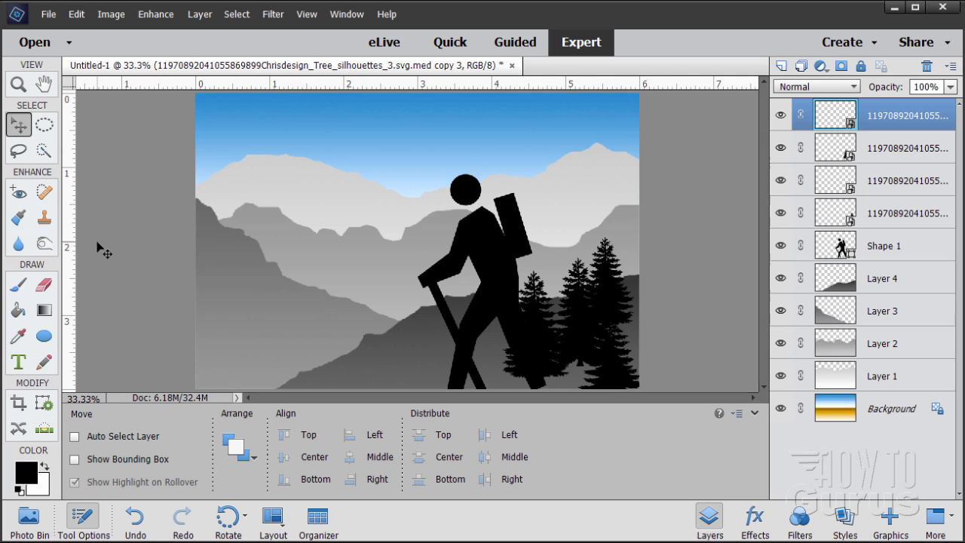
Add the left-aligned text "Nature" in black 48 pt Arial Bold over the mountains in the canvas's lower-left area
click(21, 364)
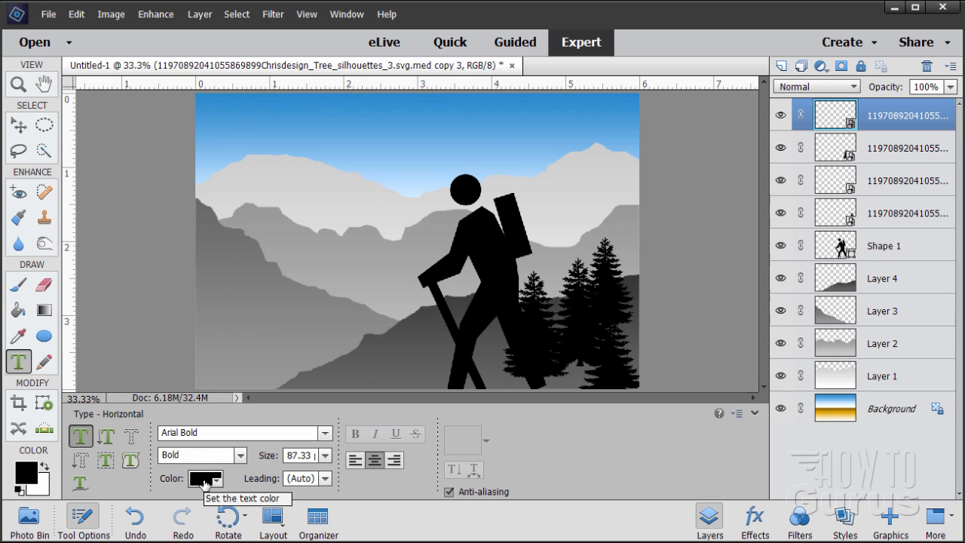
click(325, 455)
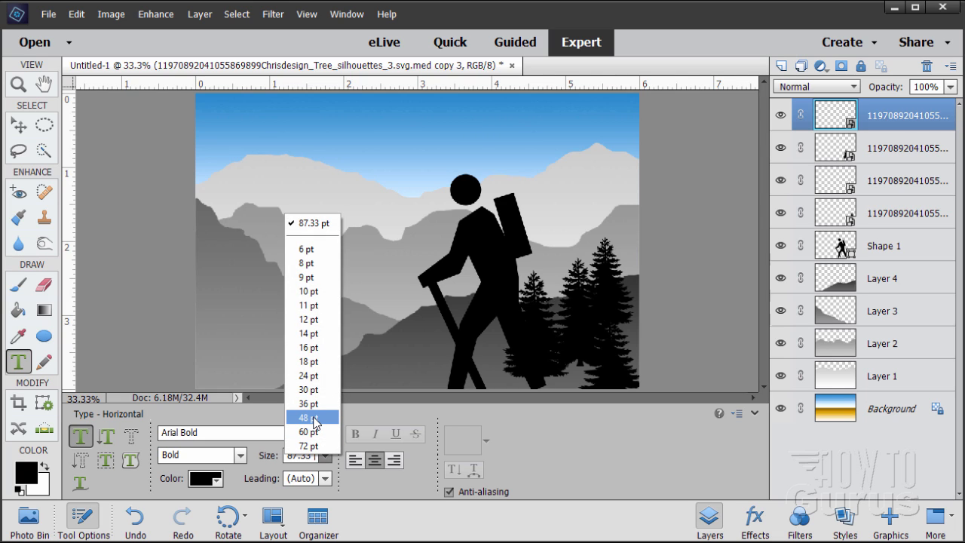
click(315, 419)
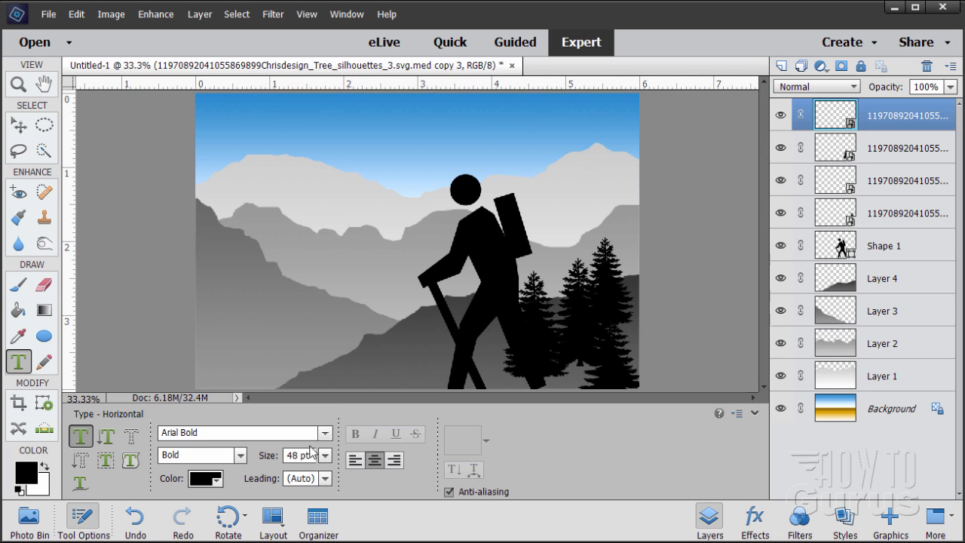
click(354, 460)
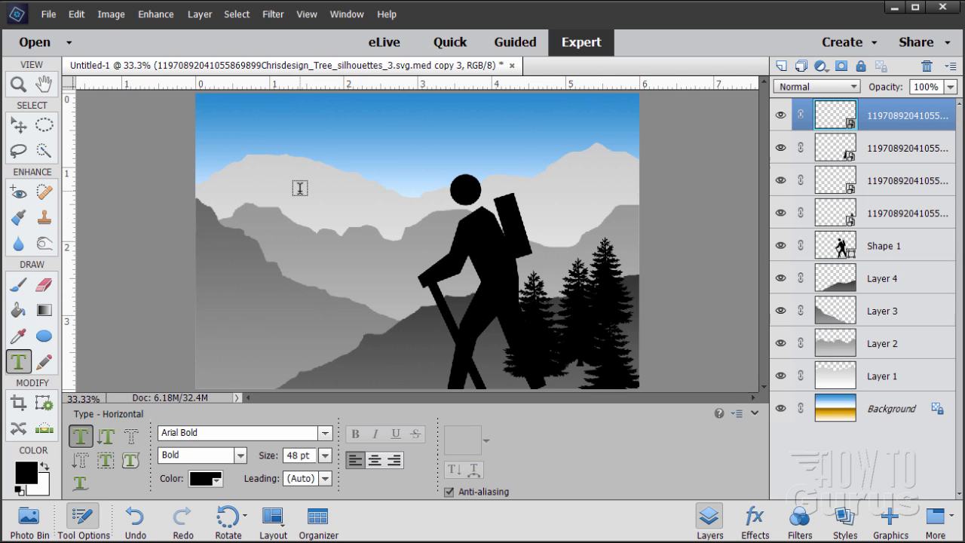
click(224, 318)
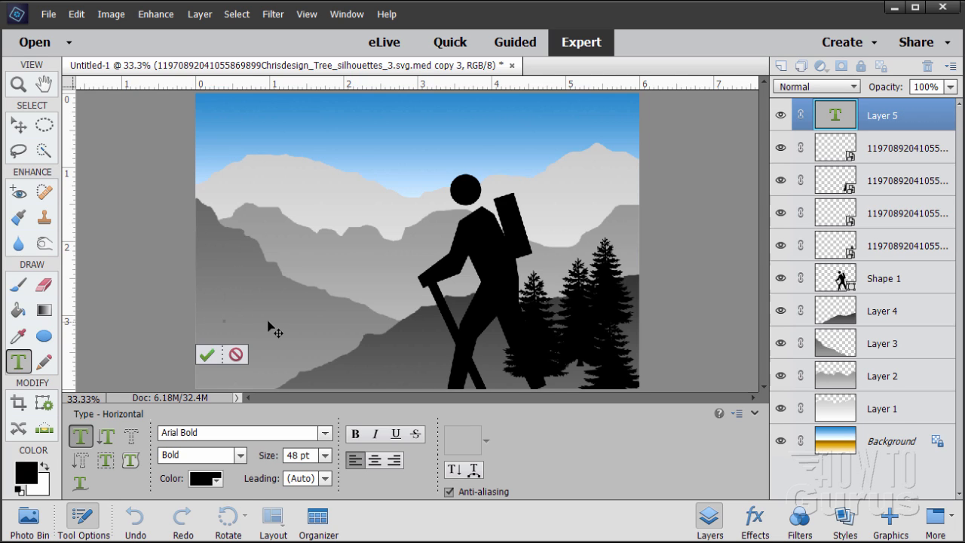
text(Nature)
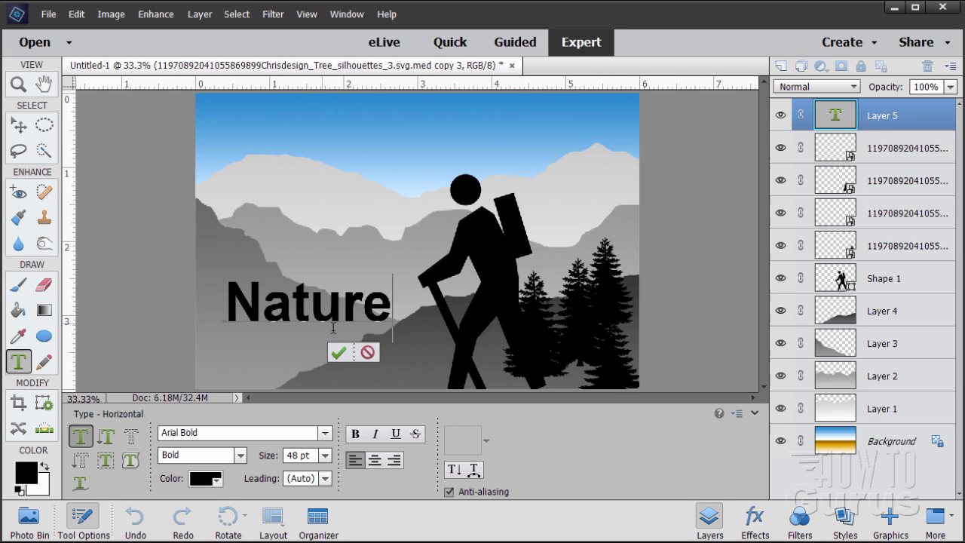
click(338, 352)
Move the "Nature" text slightly lower, keeping it between the canvas's left edge and the hiker
key(v)
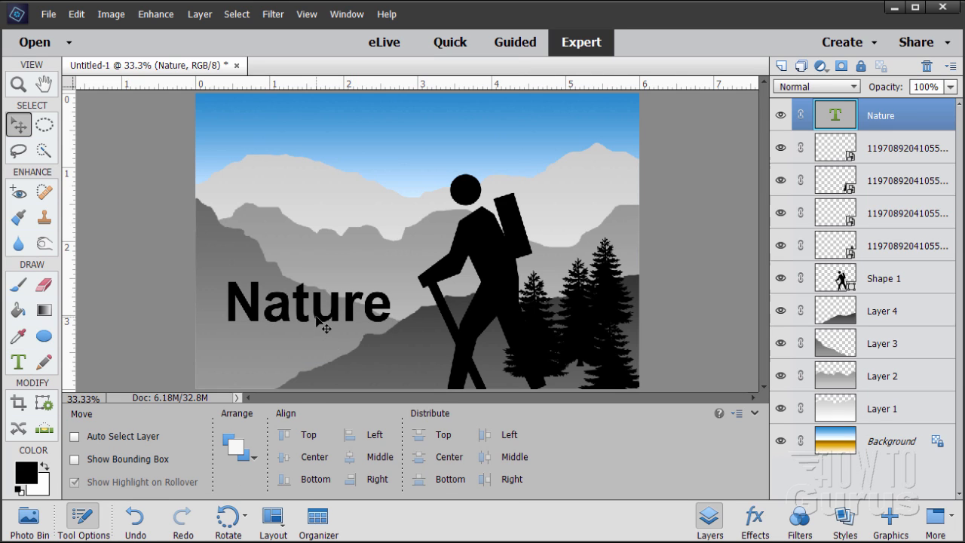
drag(316, 317, 312, 334)
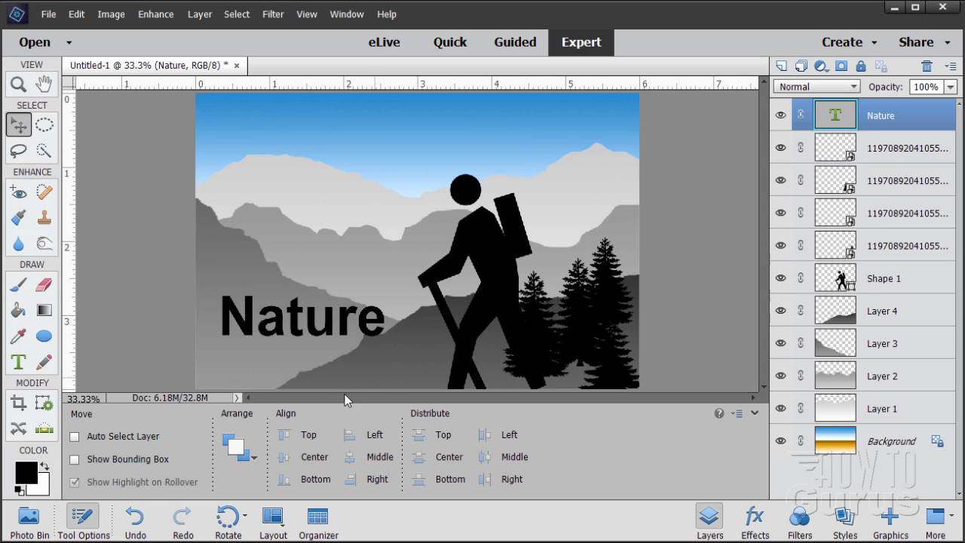
drag(303, 332, 306, 336)
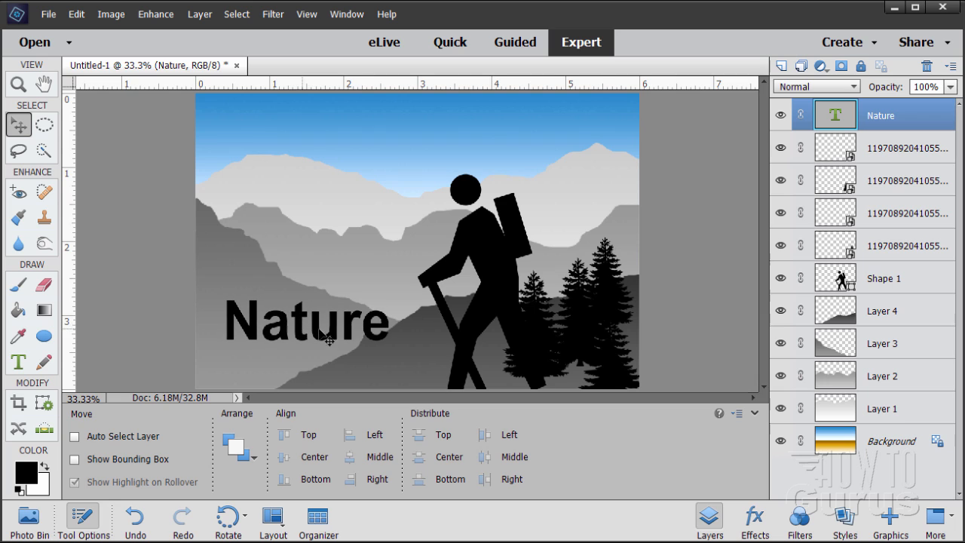
Set the size of the "Nature" text to 36 pt and commit the edit
click(25, 362)
double_click(303, 324)
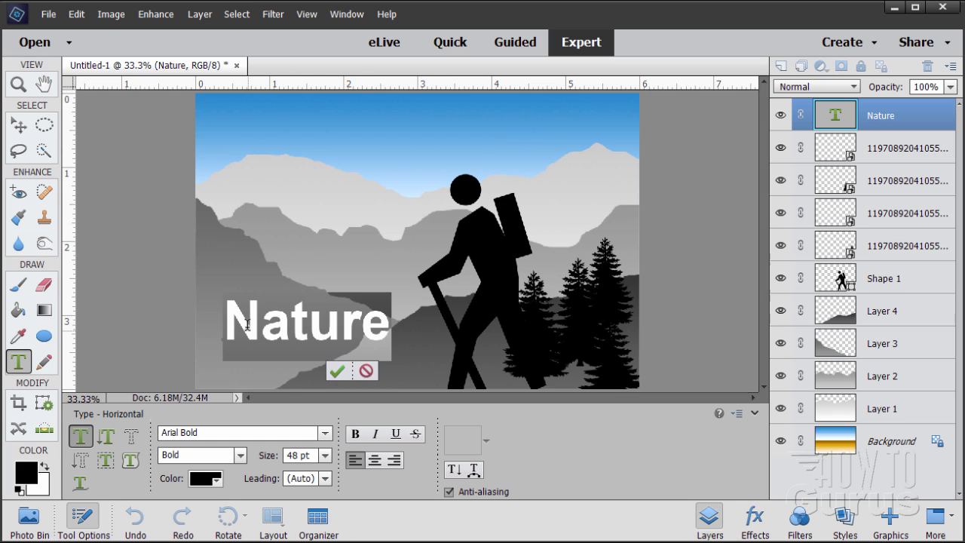
click(323, 458)
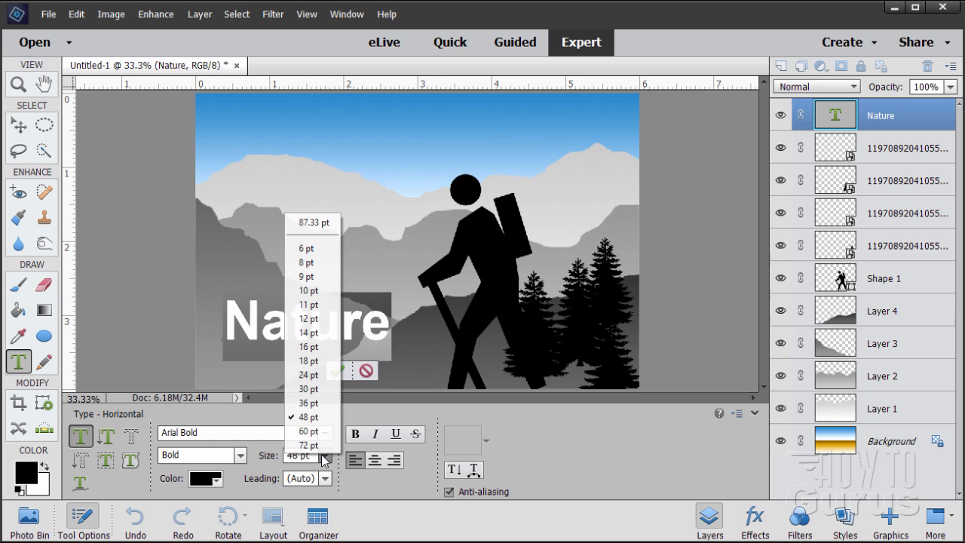
click(312, 403)
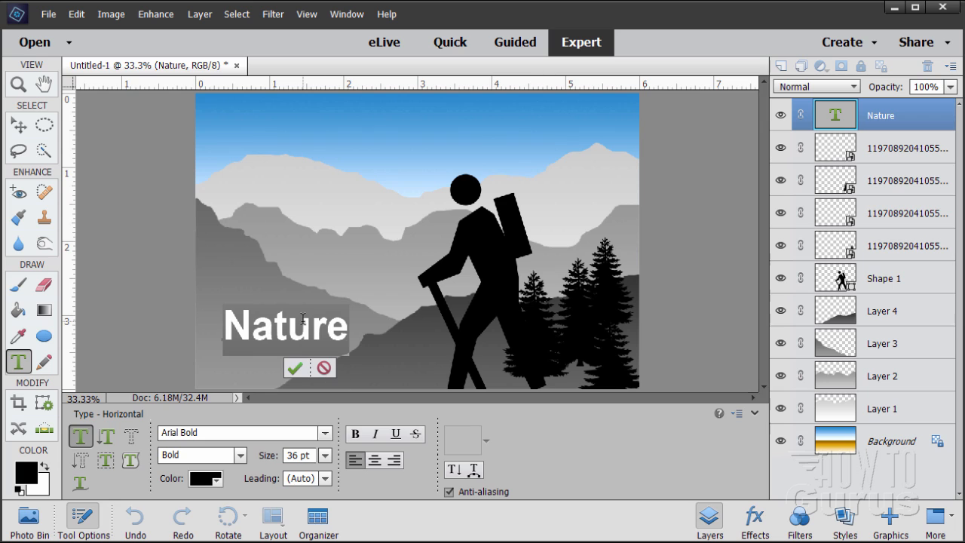
click(294, 368)
Scale the "Nature" text proportionally to about 120%, nudge it slightly upward, and apply the transformation
key(v)
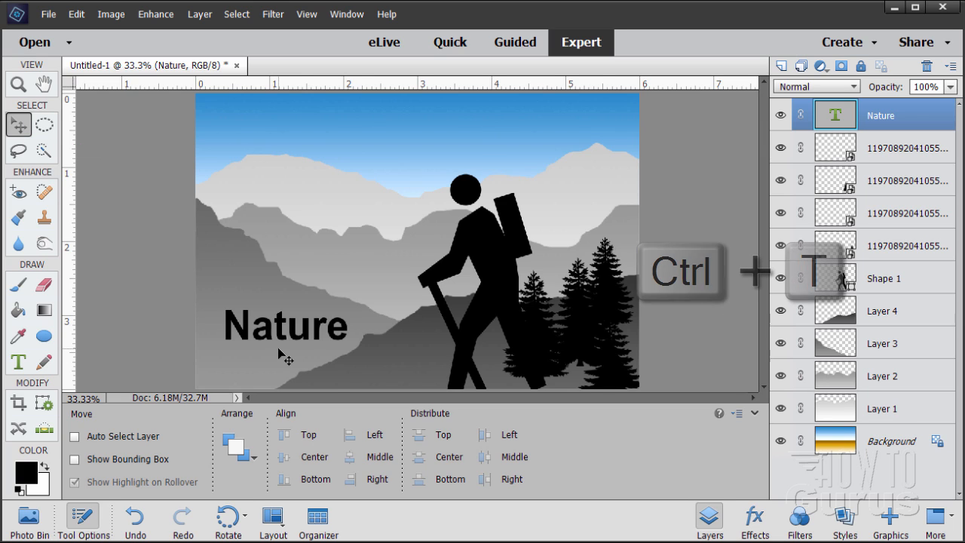
key(ctrl+t)
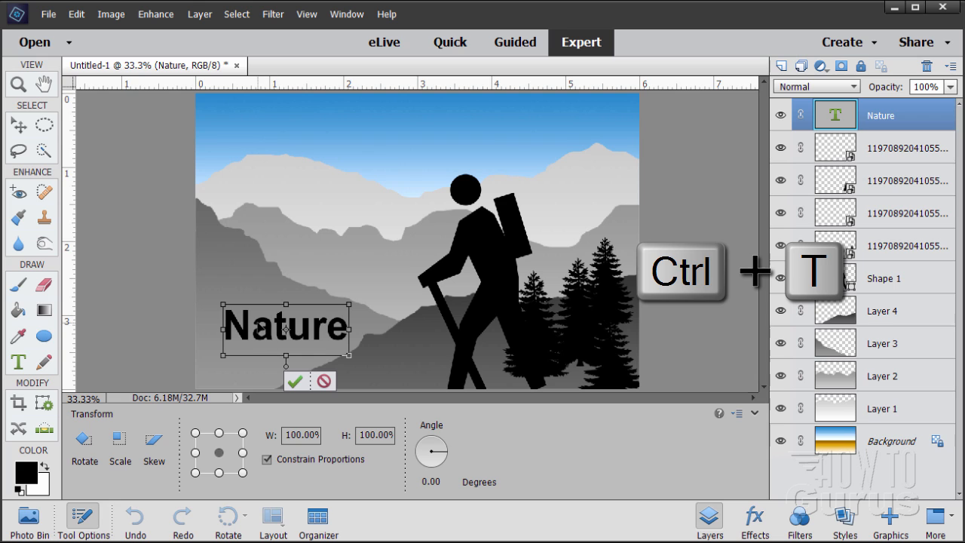
drag(351, 304, 371, 291)
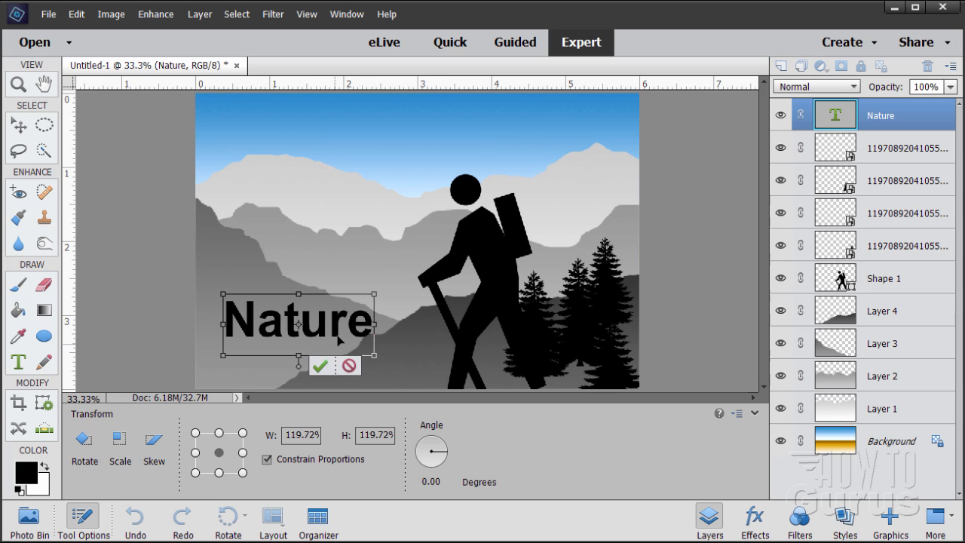
mouse_move(337, 334)
mouse_down()
mouse_move(325, 338)
mouse_move(337, 326)
mouse_up()
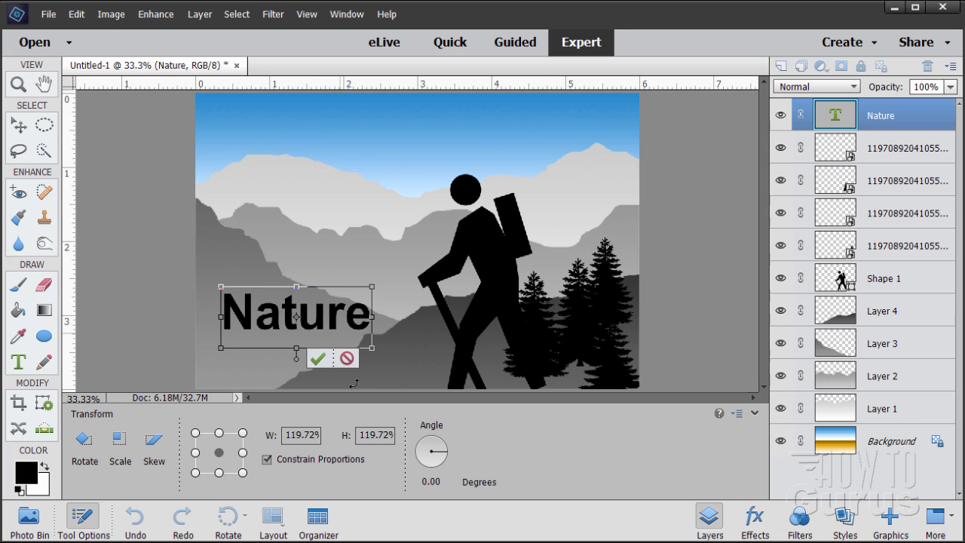
click(320, 365)
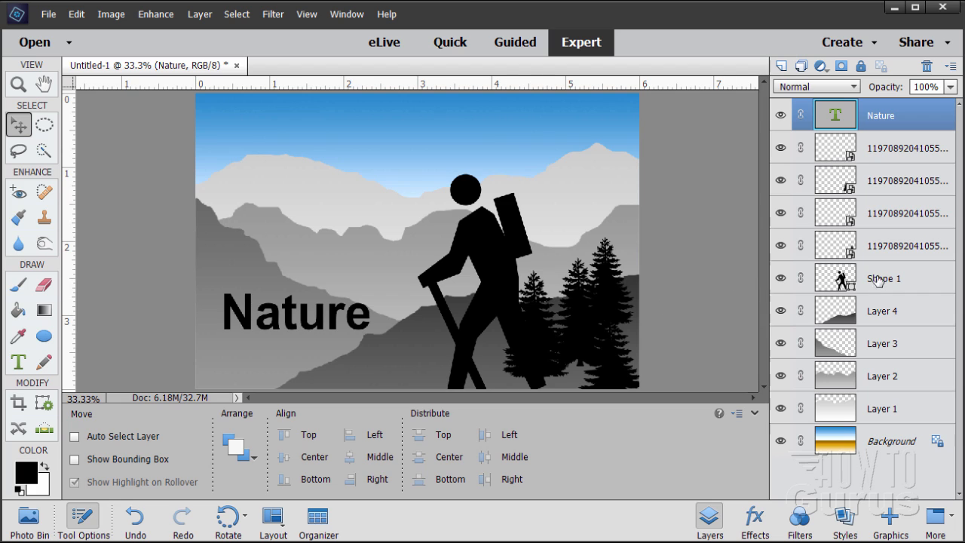
Enable a Stroke layer style on the hiker's Shape 1 layer
click(914, 286)
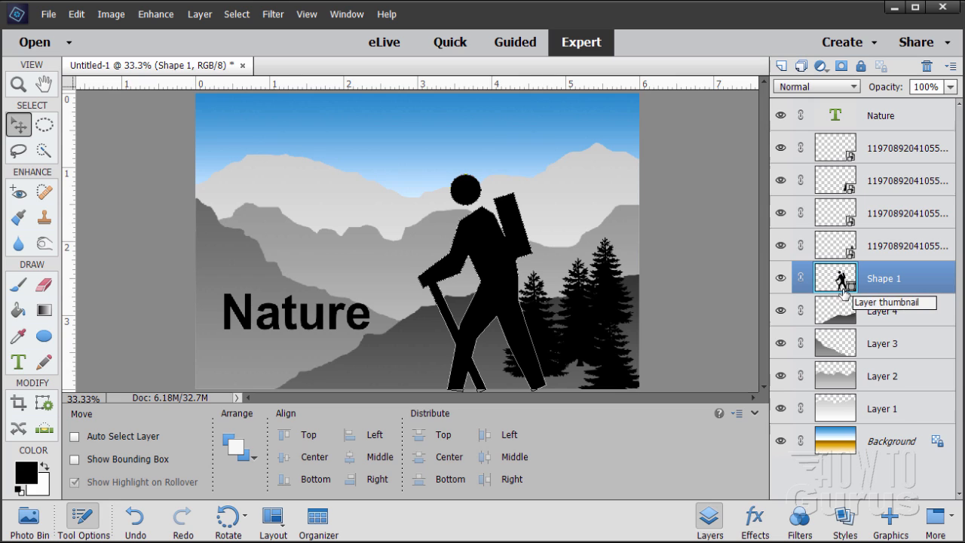
click(202, 15)
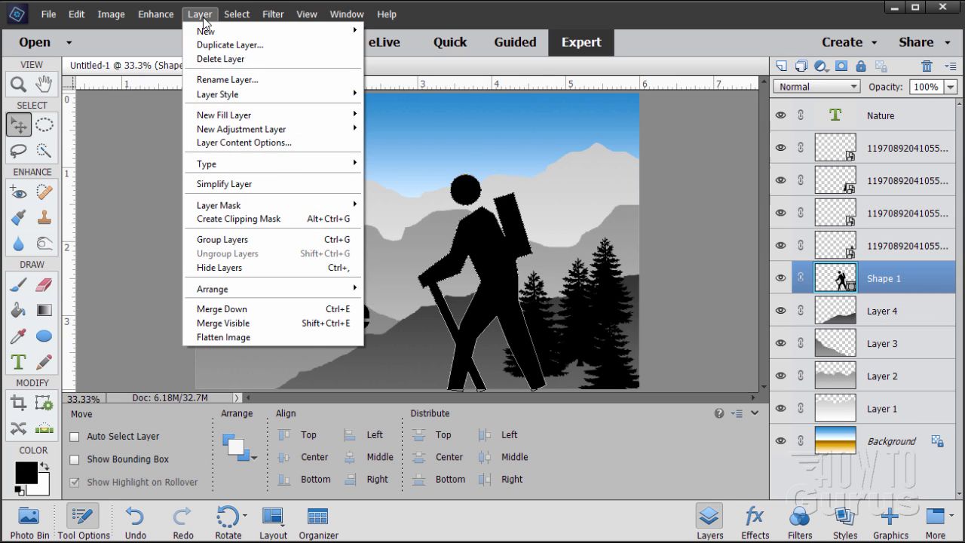
mouse_move(226, 95)
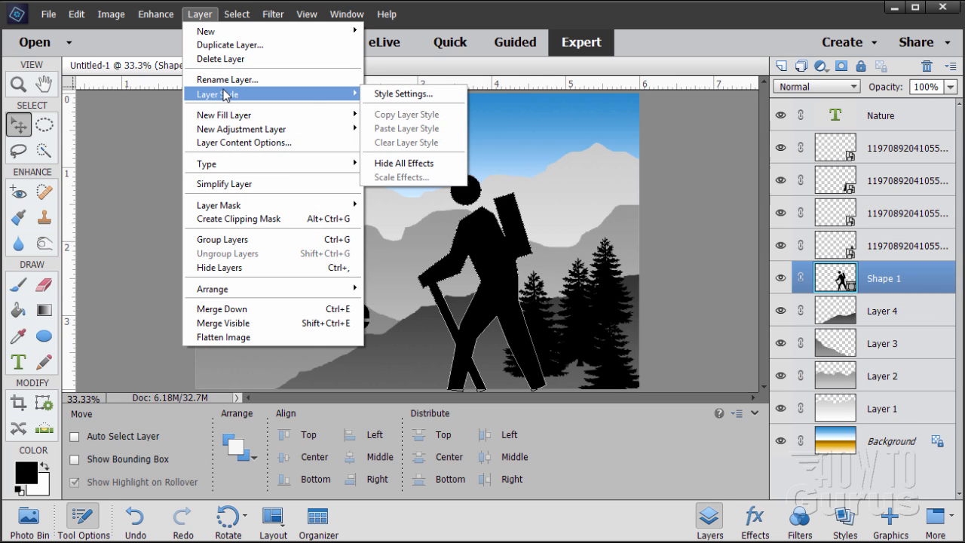
click(424, 96)
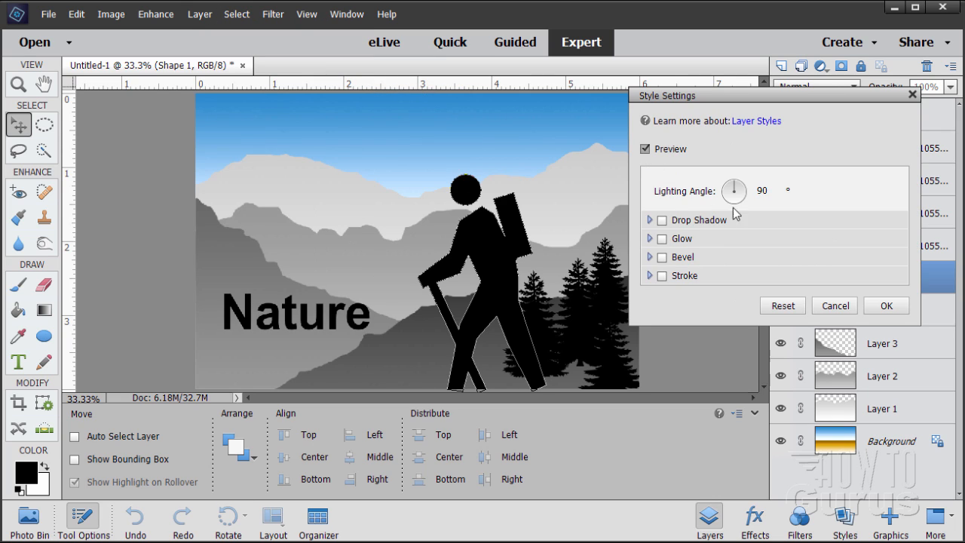
click(663, 276)
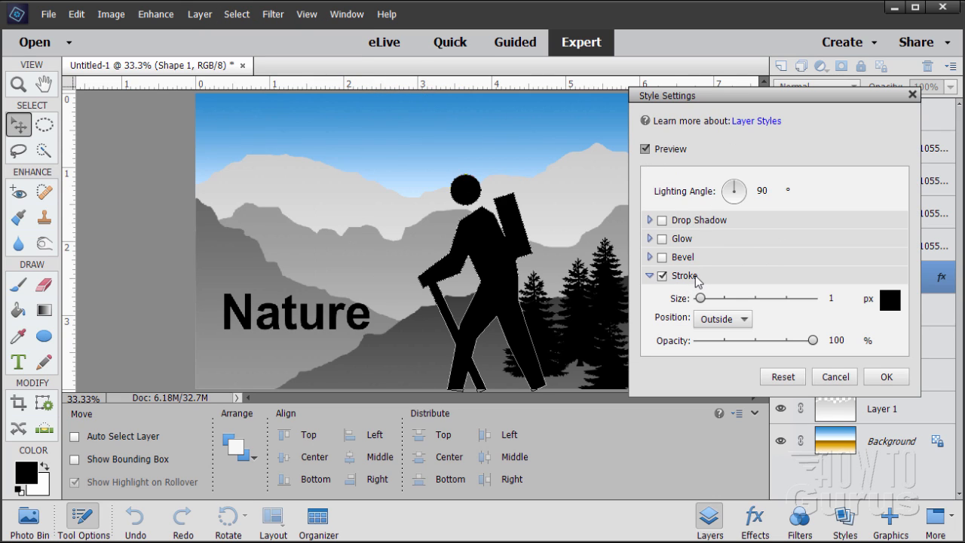
drag(716, 102, 721, 115)
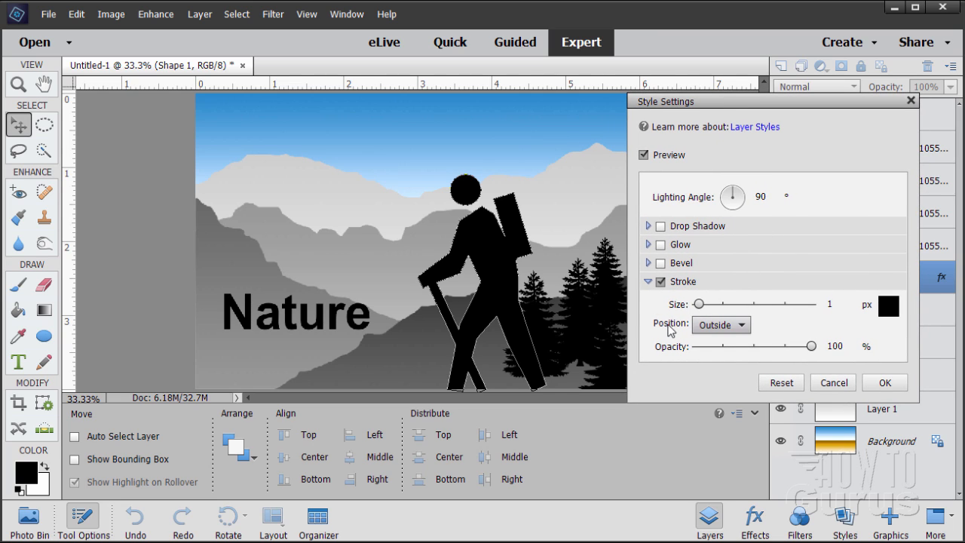
Set the position of the hiker's stroke to Inside
click(708, 325)
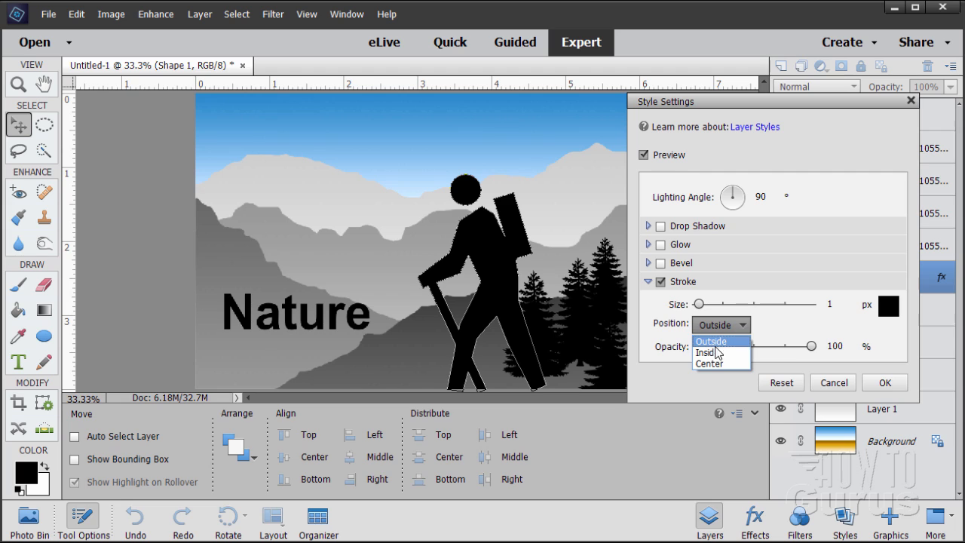
click(716, 352)
click(721, 324)
click(720, 342)
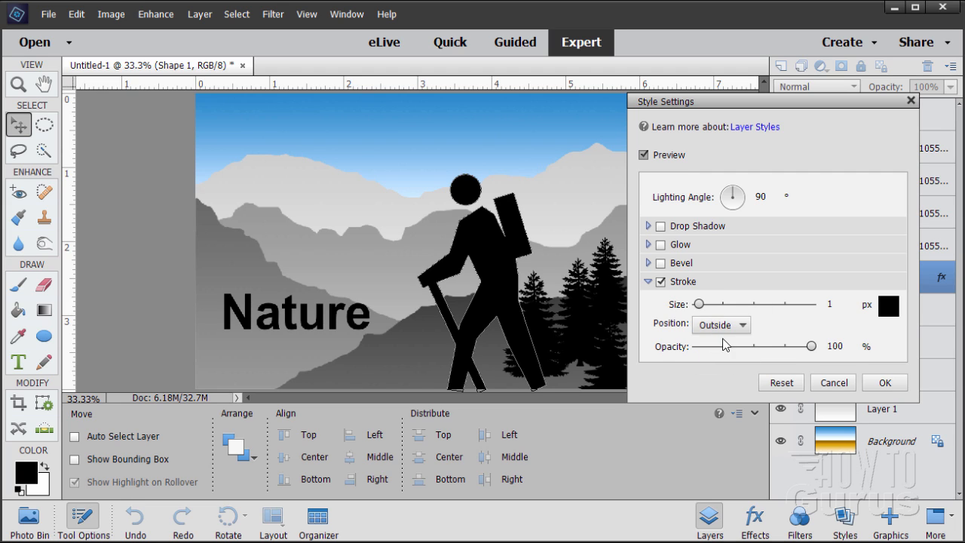
click(709, 332)
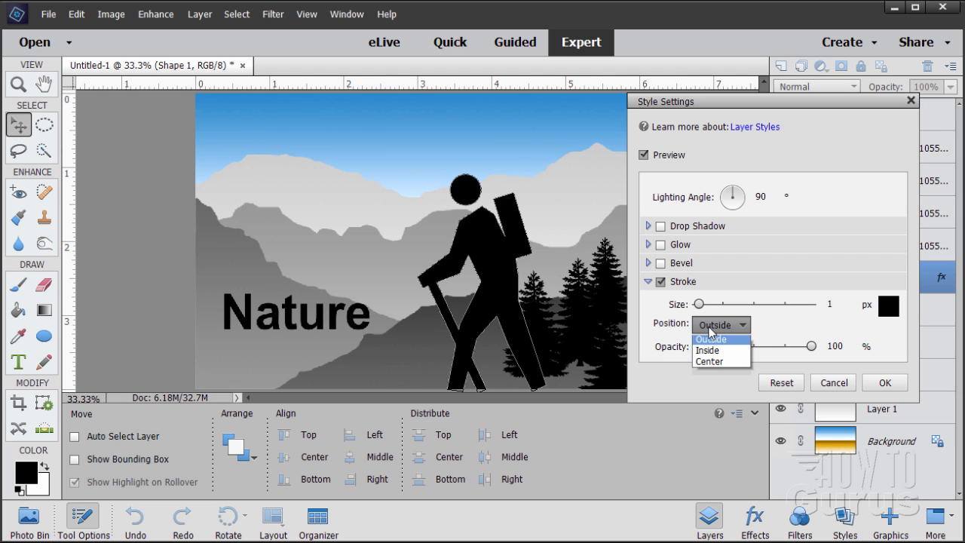
click(718, 352)
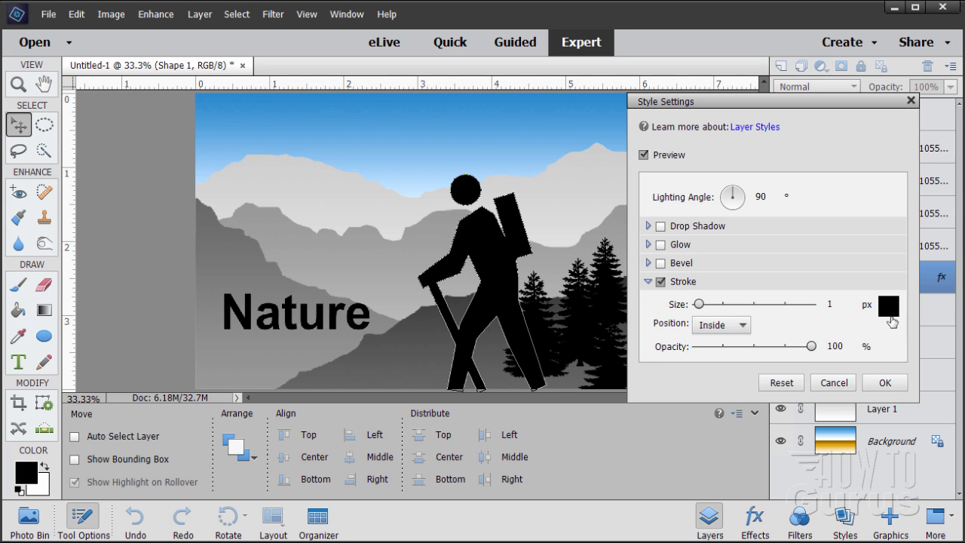
Change the hiker's stroke color to white (ffffff)
click(889, 307)
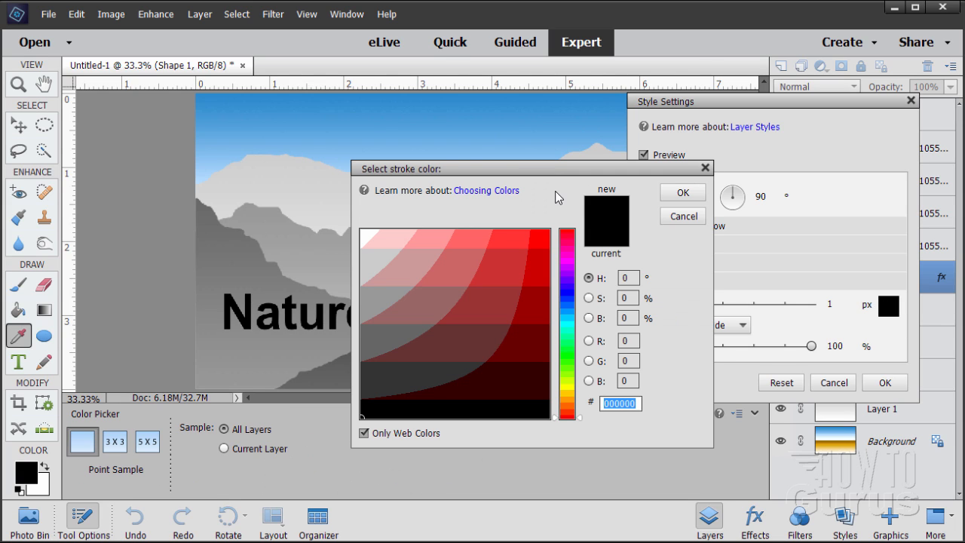
mouse_move(554, 178)
mouse_down()
mouse_move(662, 193)
mouse_move(676, 209)
mouse_up()
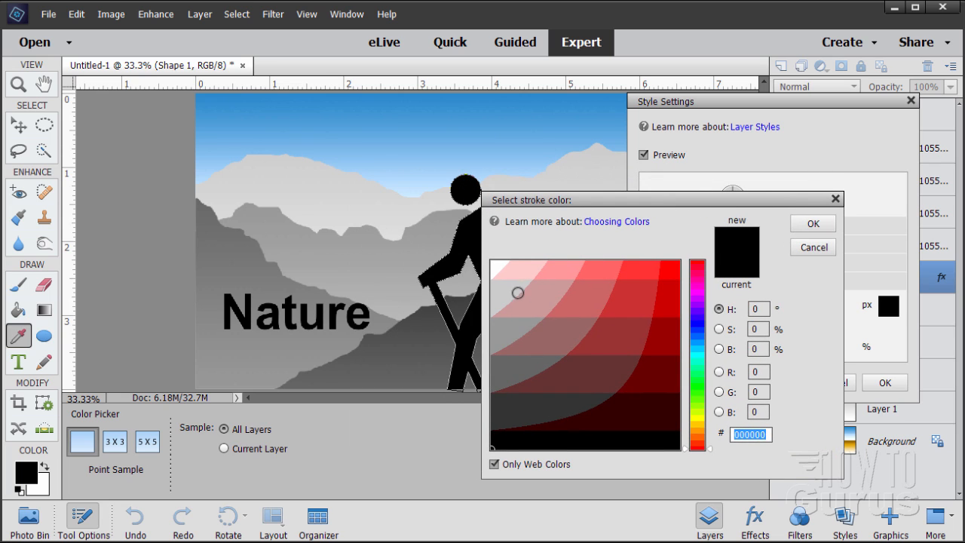
click(499, 265)
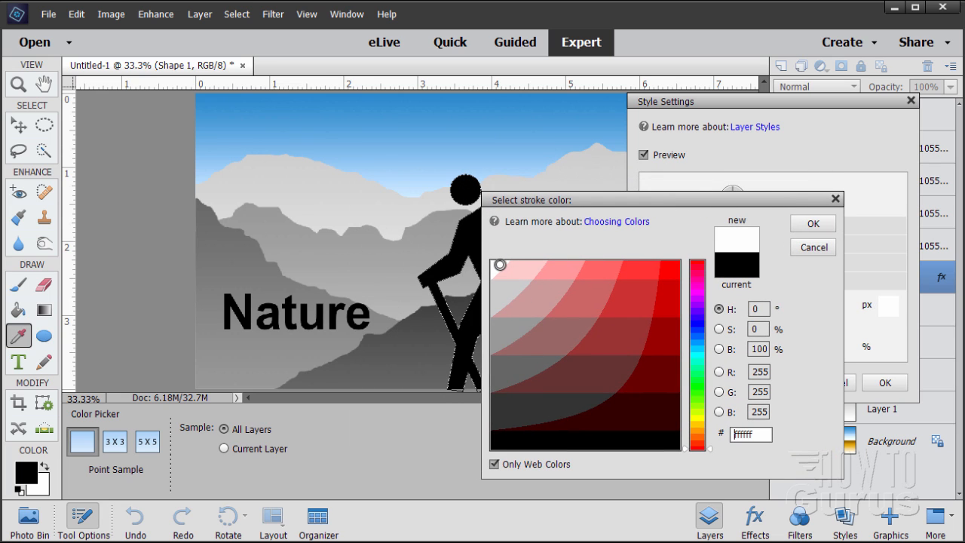
click(810, 226)
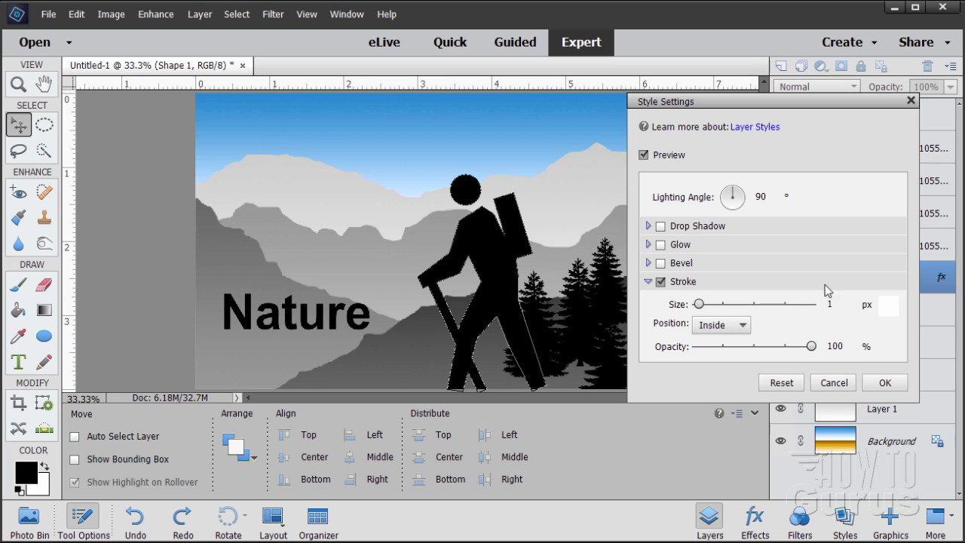
Set the hiker's stroke size to 10 px, apply the style, and move the Shape 1 layer above the tree layers, just below the text
drag(700, 309, 707, 306)
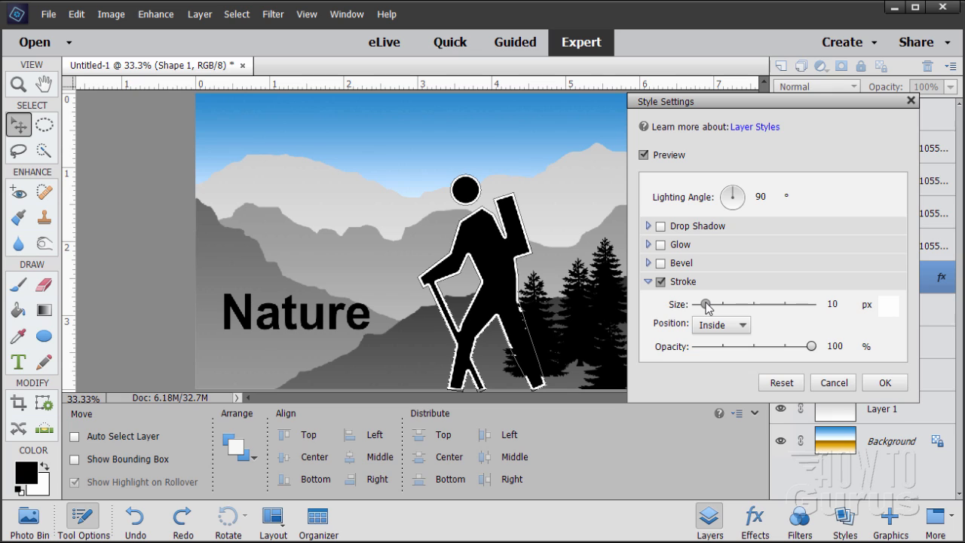
click(836, 304)
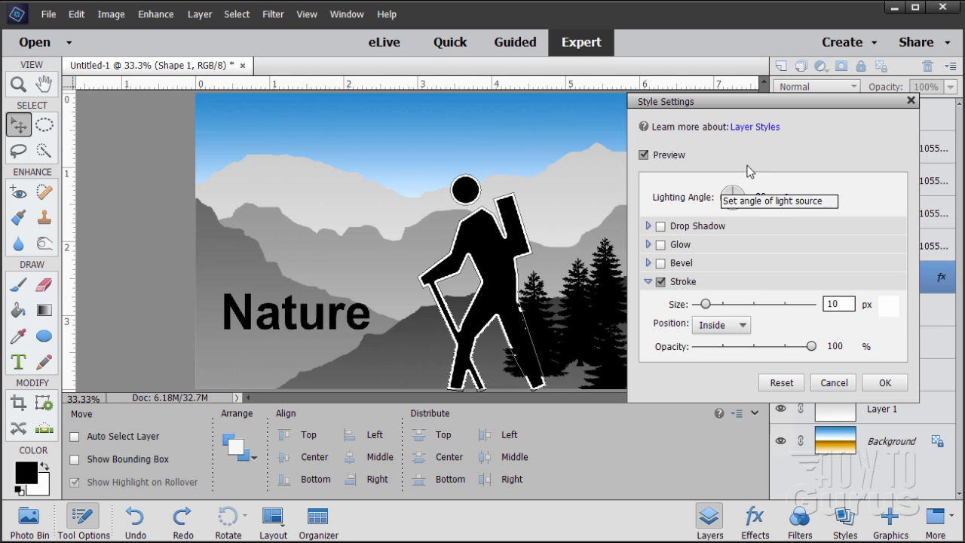
click(885, 382)
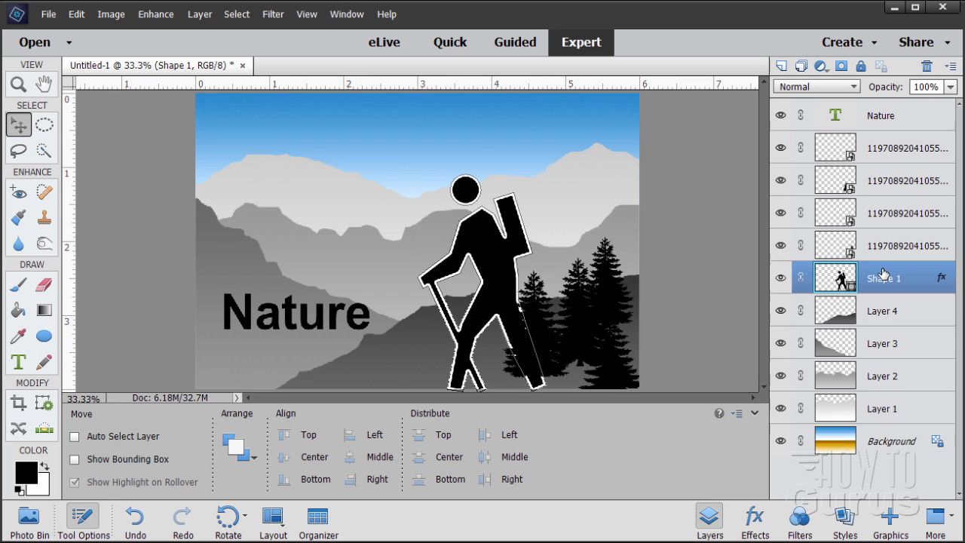
drag(883, 273, 865, 139)
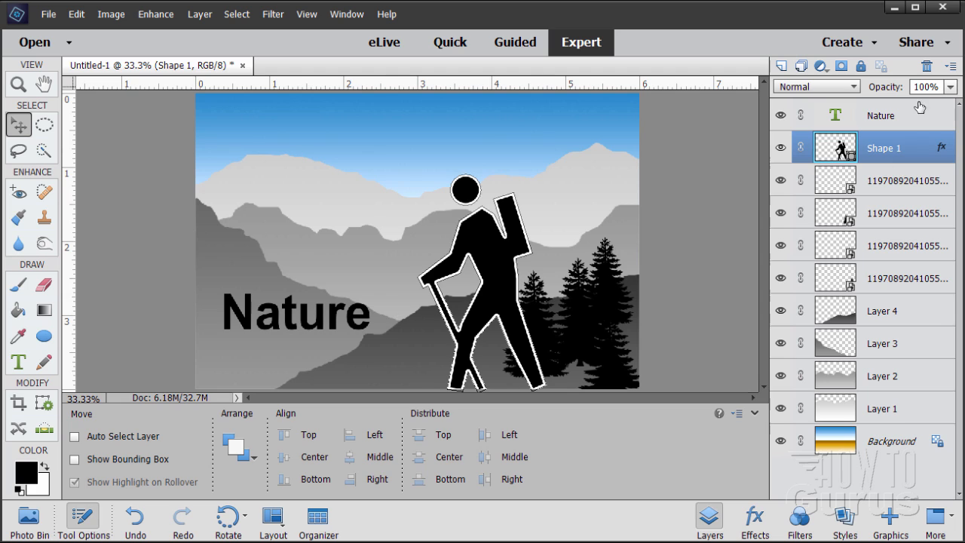
Enable a Stroke layer style on the "Nature" text layer and make its color white (ffffff)
click(870, 128)
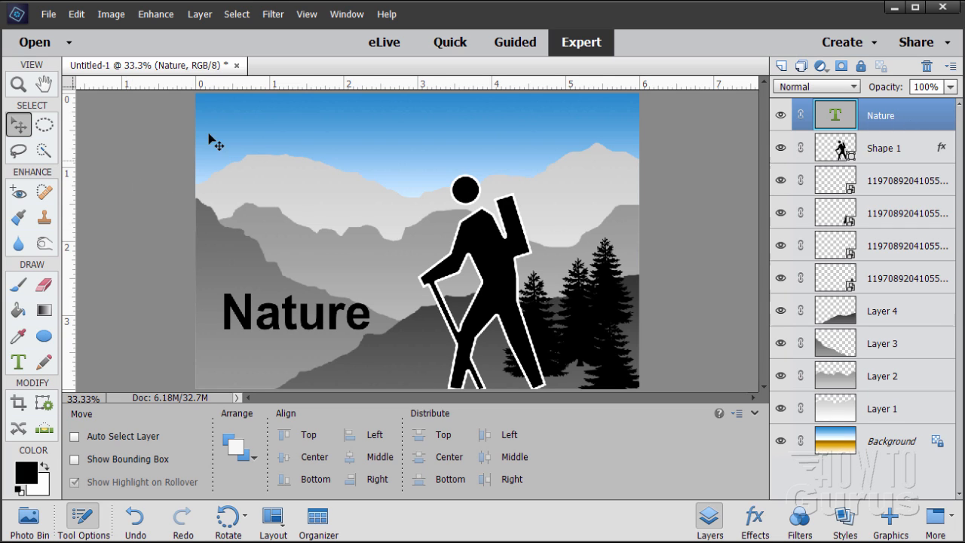
click(200, 14)
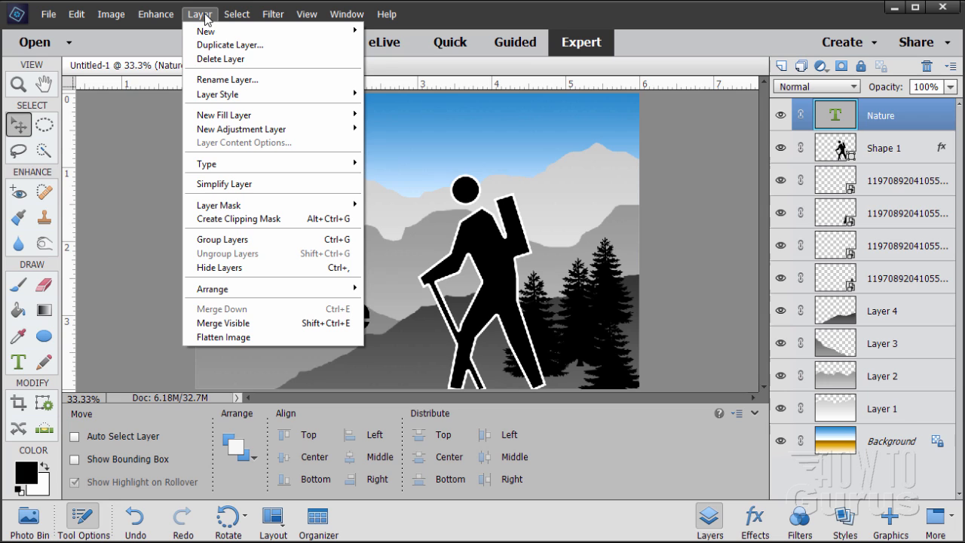
mouse_move(244, 94)
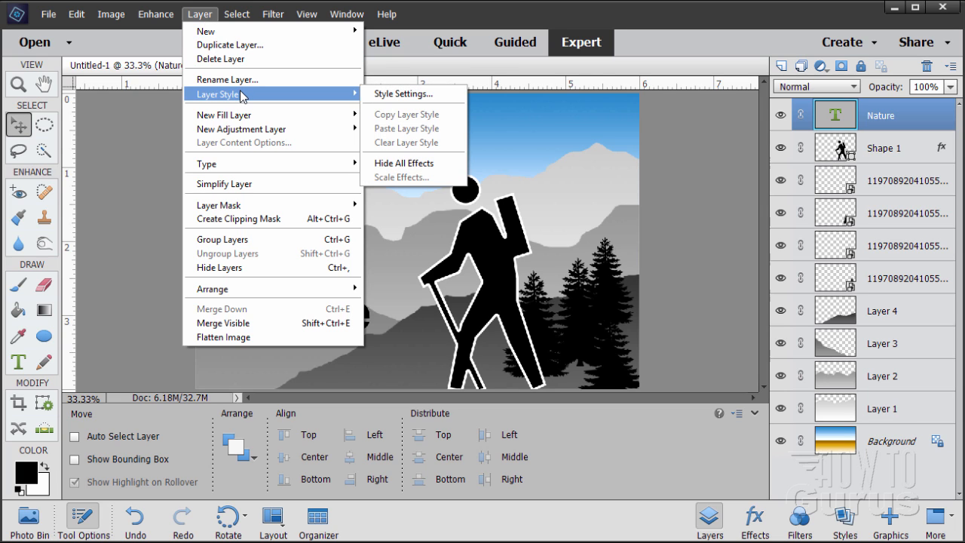
click(391, 95)
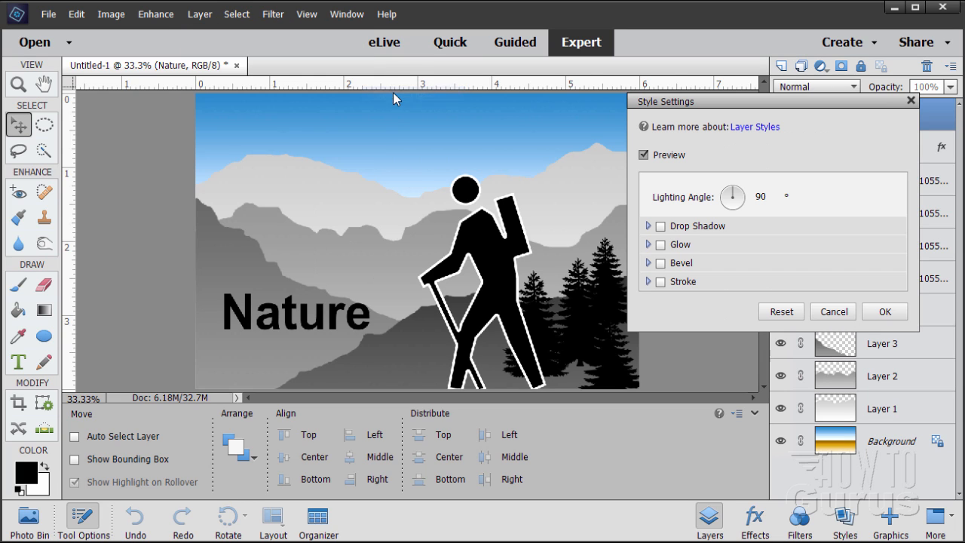
click(662, 283)
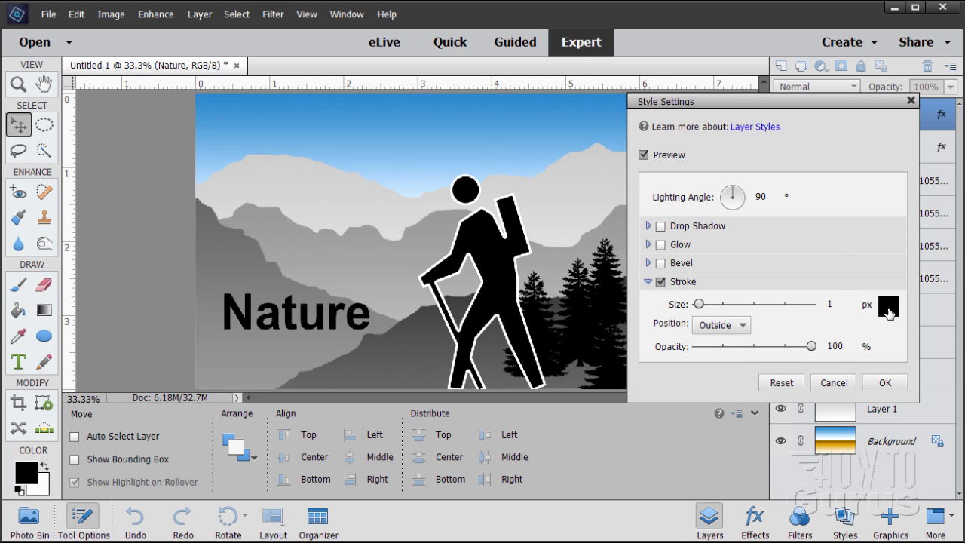
click(888, 306)
click(497, 266)
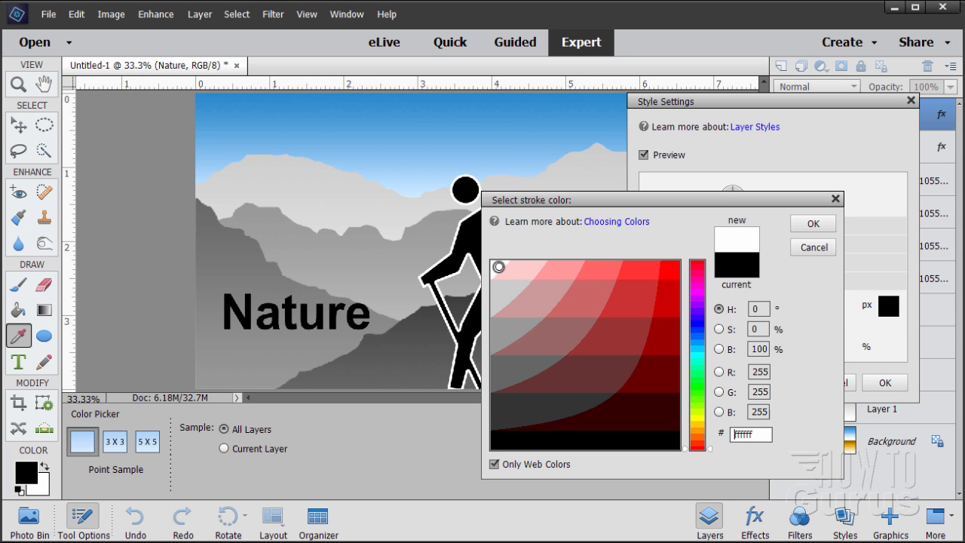
click(815, 227)
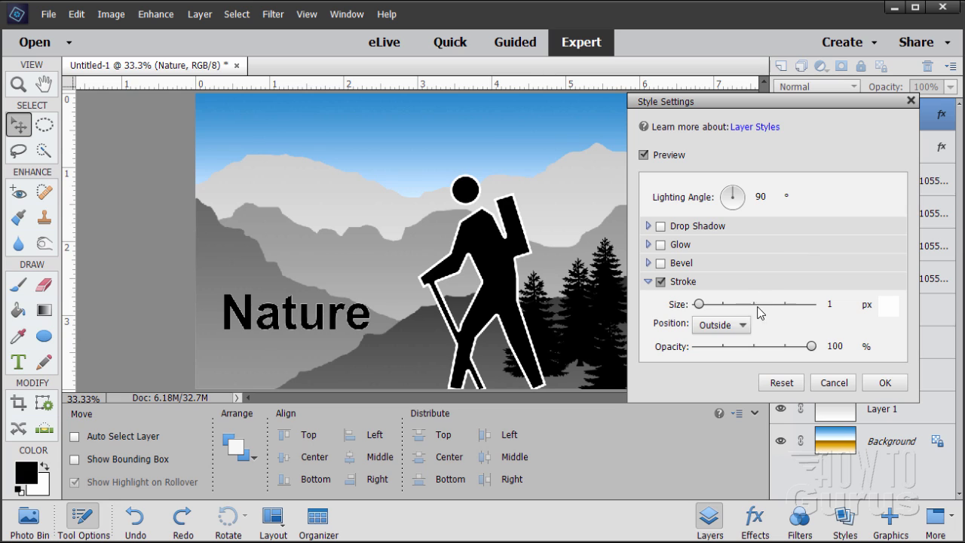
Try stroke sizes of 10 px and 8 px on the "Nature" text with the Outside position
click(743, 327)
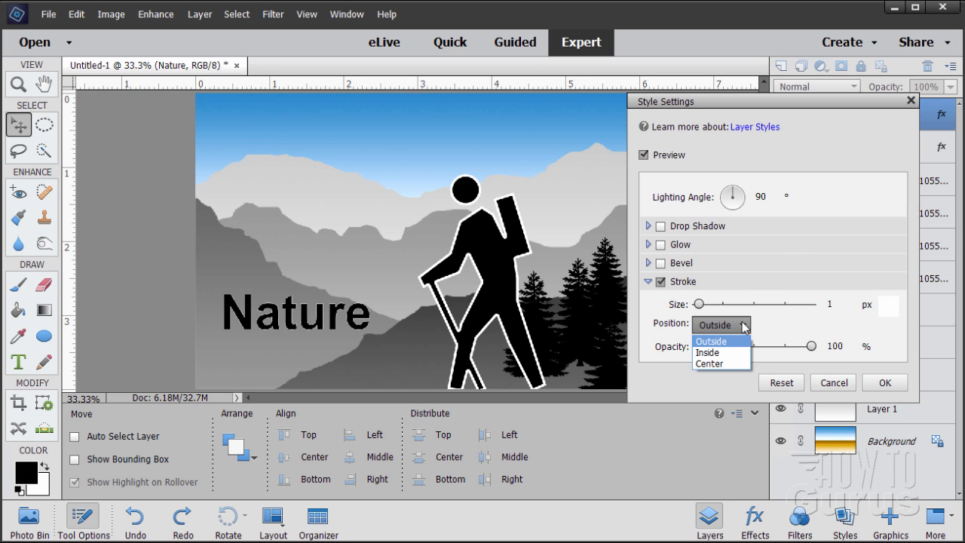
click(770, 321)
drag(699, 304, 707, 309)
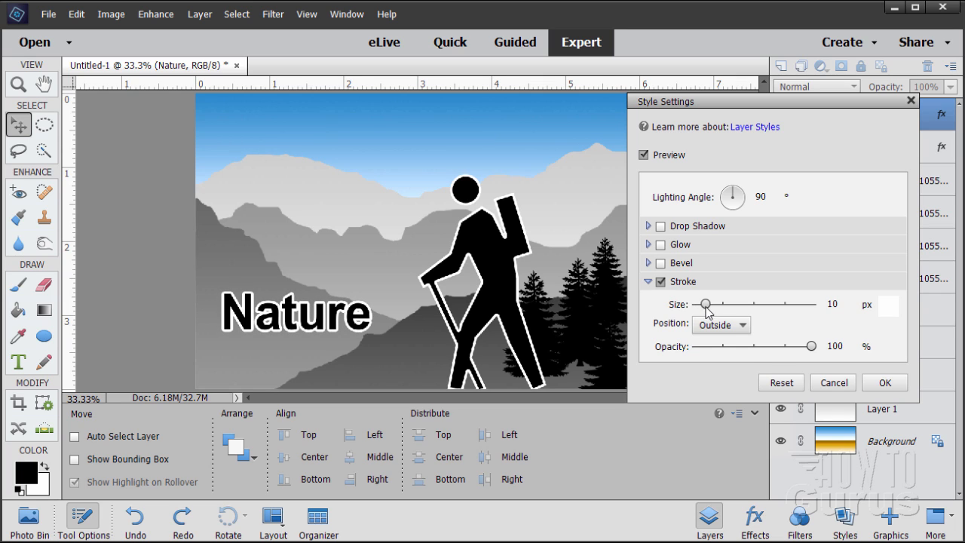
click(739, 325)
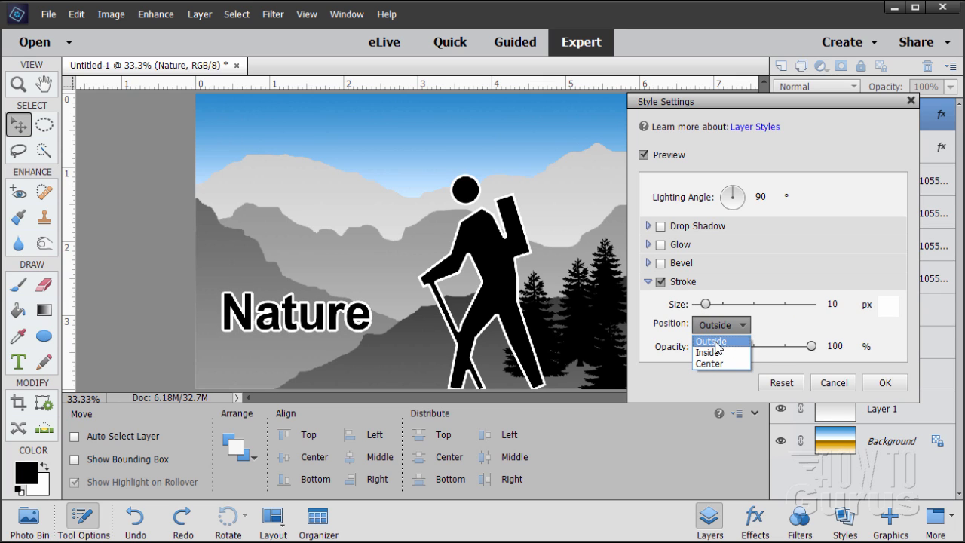
click(724, 332)
drag(709, 310, 706, 309)
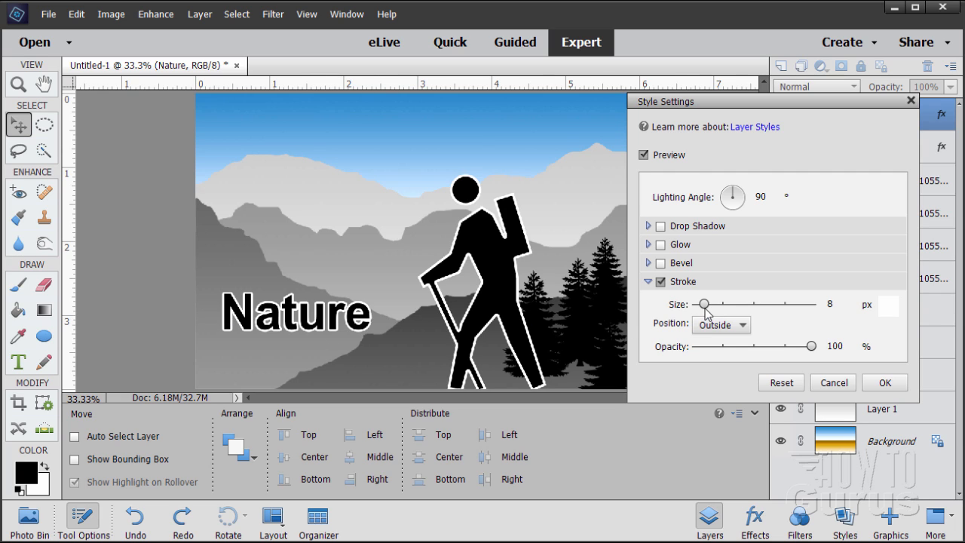
Set the "Nature" text's stroke size to 27 px and apply the style
drag(704, 305, 712, 305)
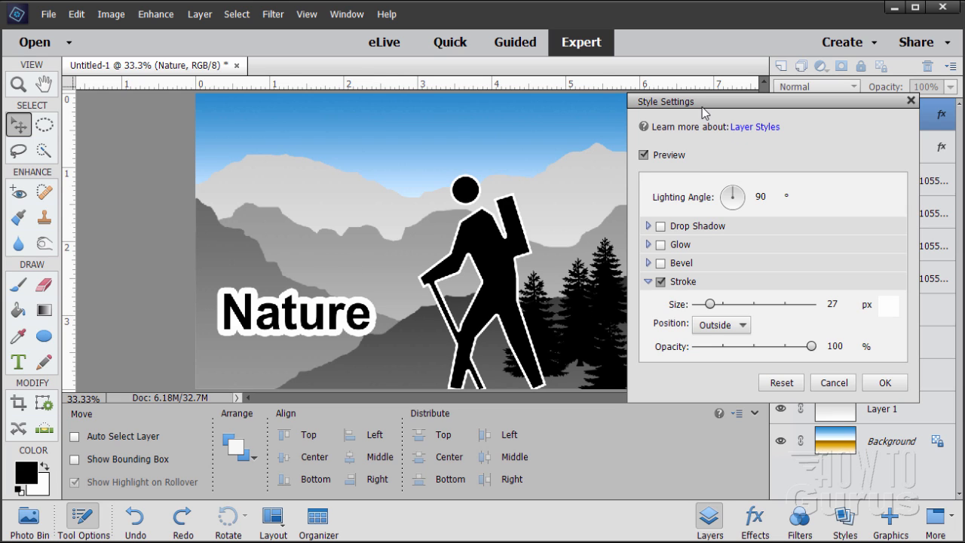
drag(702, 110, 637, 127)
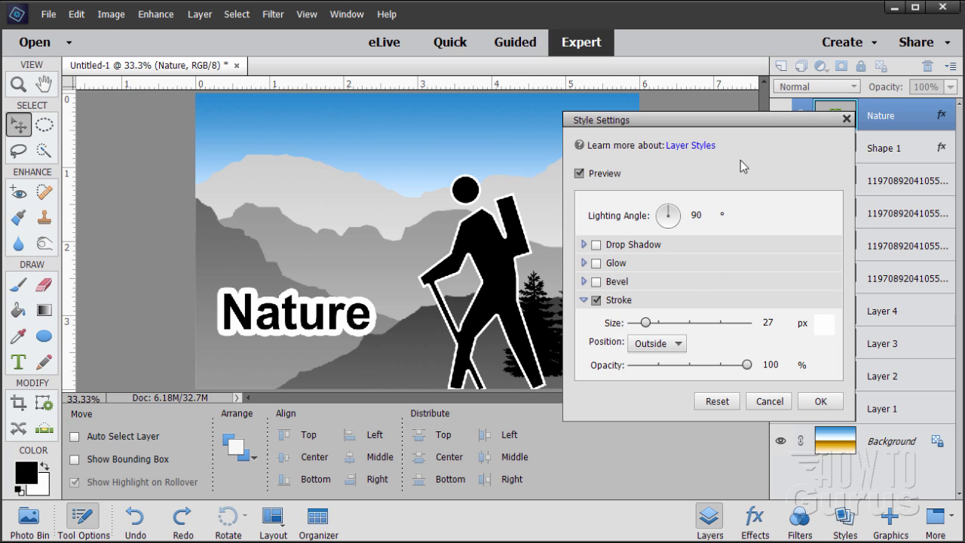
click(818, 399)
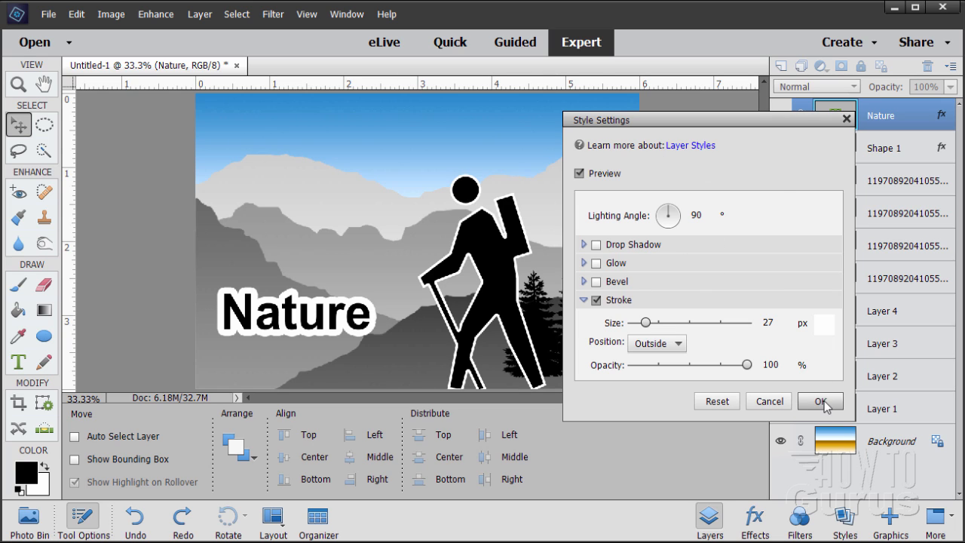